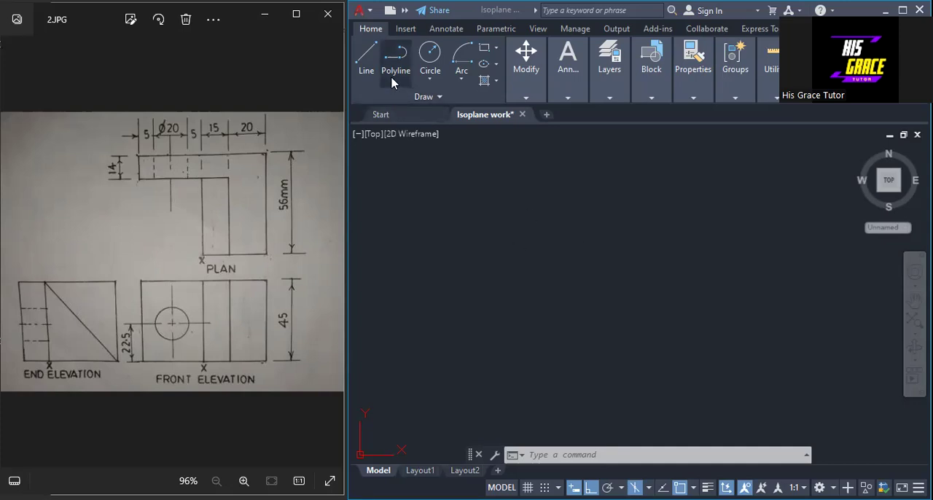
Set the current drawing color to red.
{"action": "left_click", "coordinate": [542, 228]}
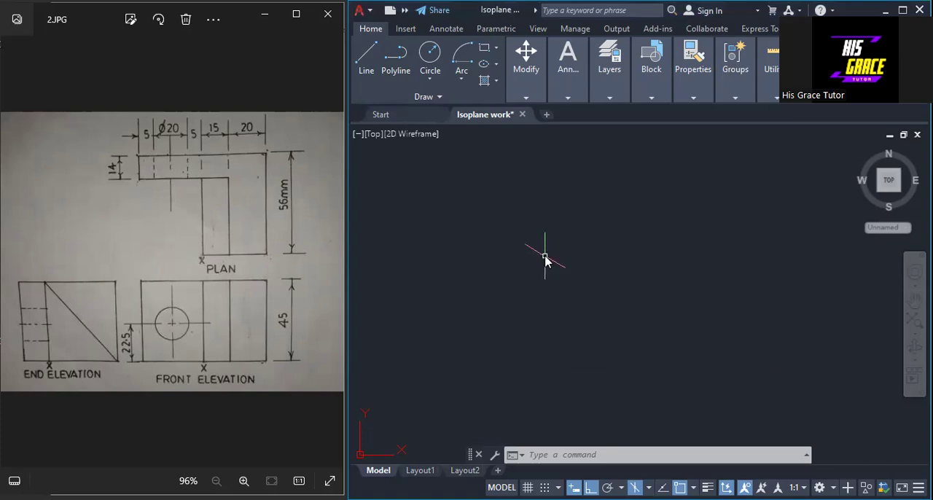
{"action": "type", "text": "COL"}
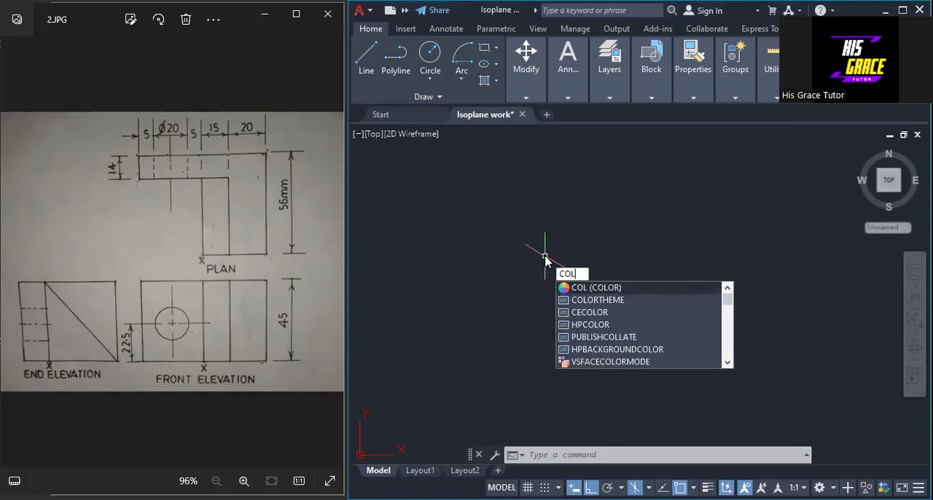
{"action": "left_click", "coordinate": [583, 287]}
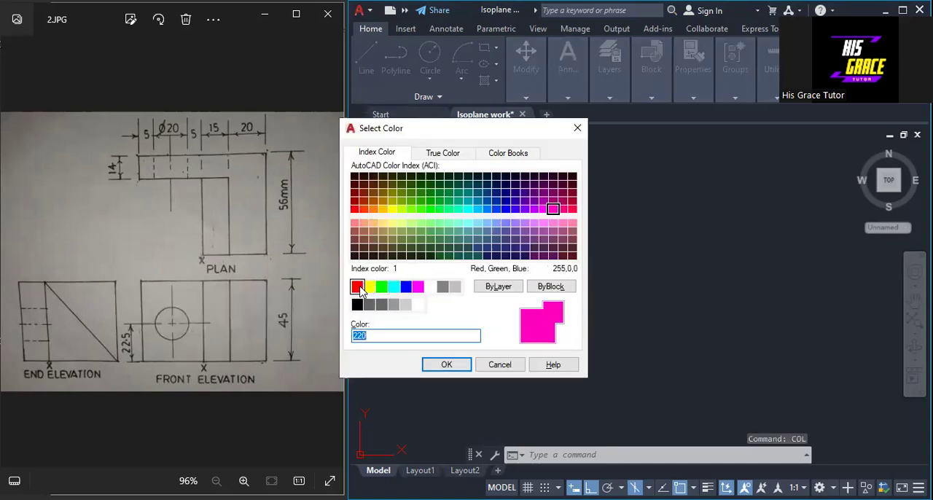
{"action": "left_click", "coordinate": [358, 287]}
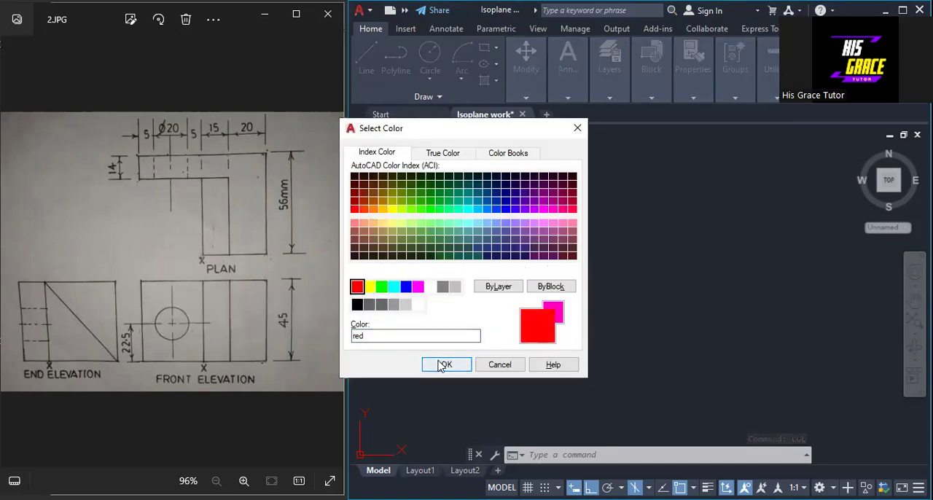
{"action": "left_click", "coordinate": [443, 365]}
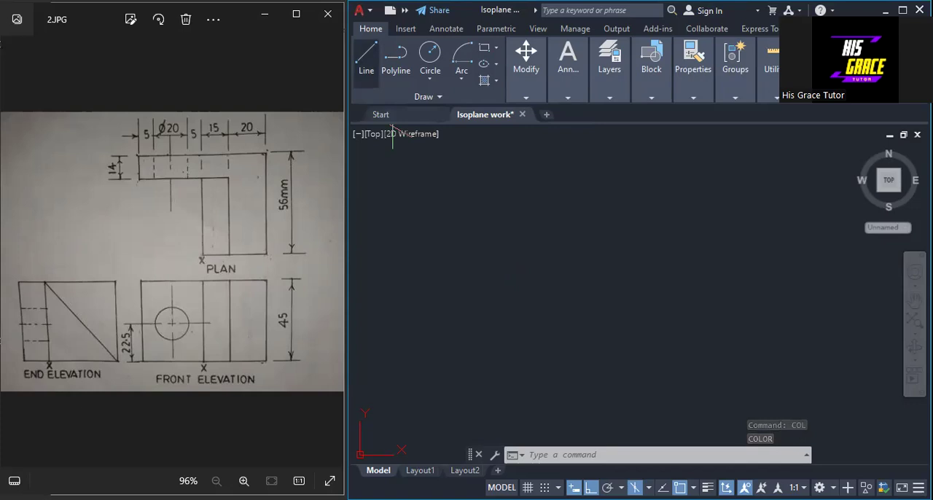
{"action": "type", "text": "l"}
{"action": "key", "text": "Return"}
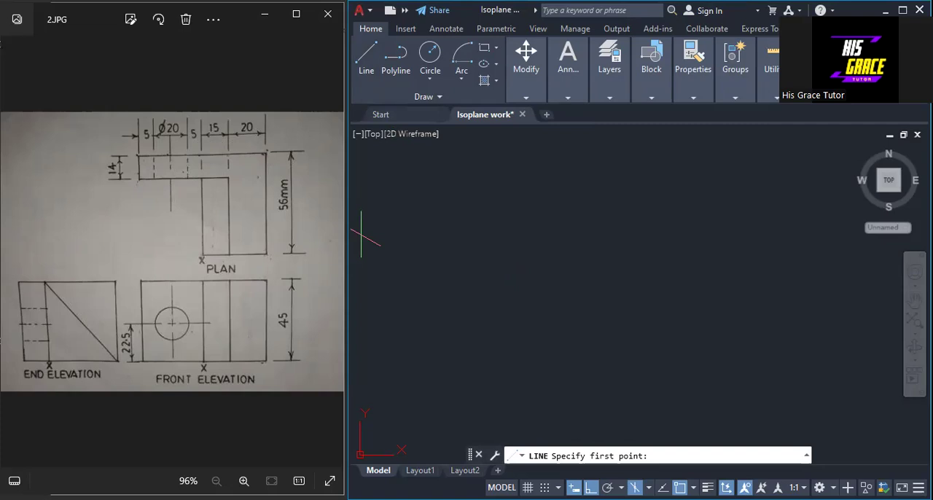
{"action": "left_click", "coordinate": [444, 254]}
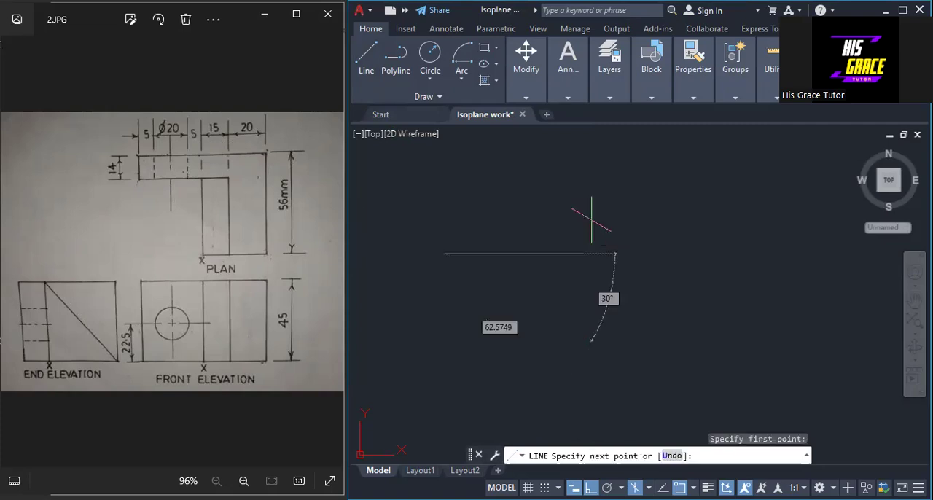
{"action": "key", "text": "Escape"}
Switch to isoplane Top and draw two connected 56-unit lines, the first rising at 30° and the second descending at 330°.
{"action": "left_click", "coordinate": [648, 487]}
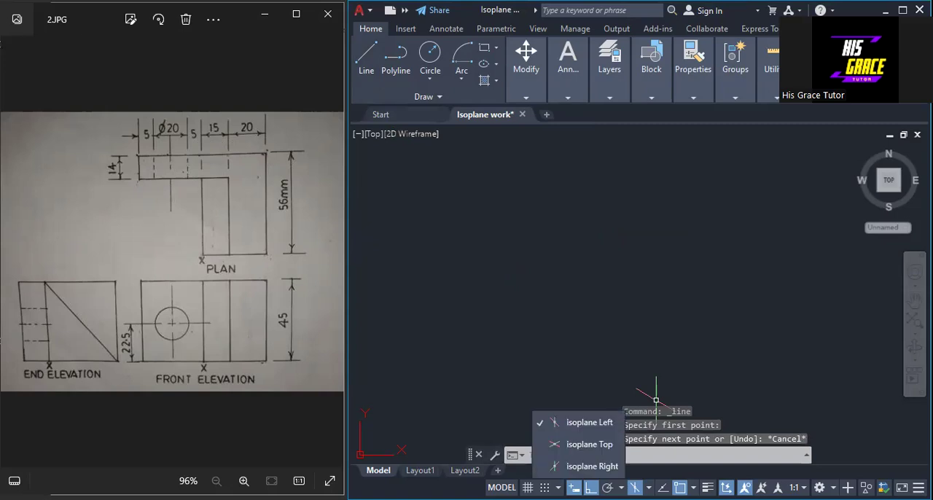
{"action": "left_click", "coordinate": [550, 445]}
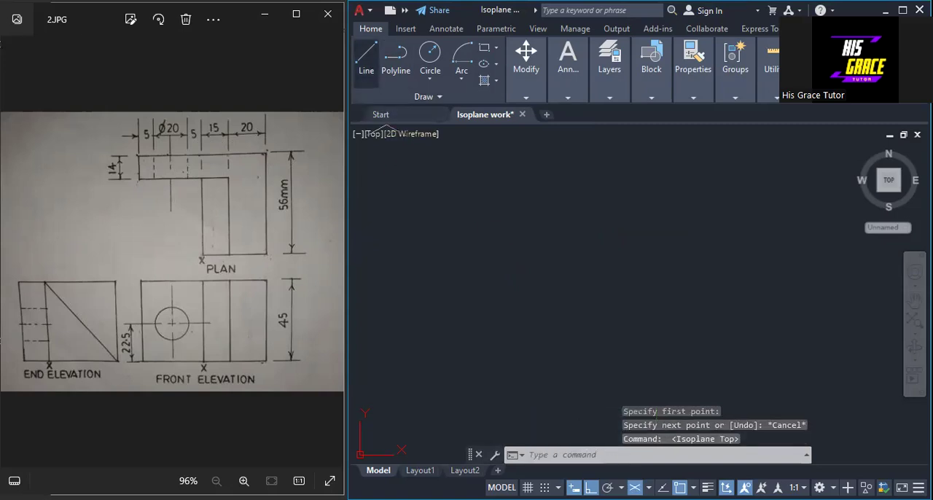
{"action": "left_click", "coordinate": [365, 58]}
{"action": "left_click", "coordinate": [430, 280]}
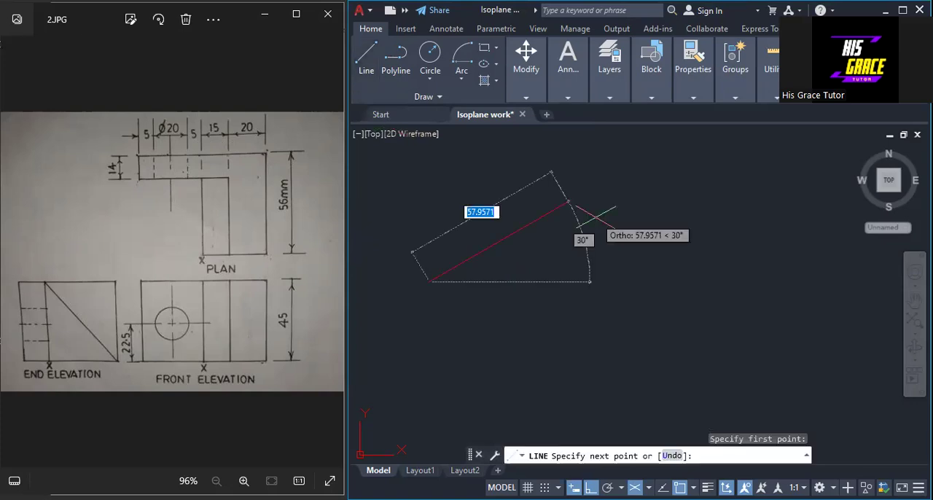
{"action": "type", "text": "56"}
{"action": "key", "text": "Return"}
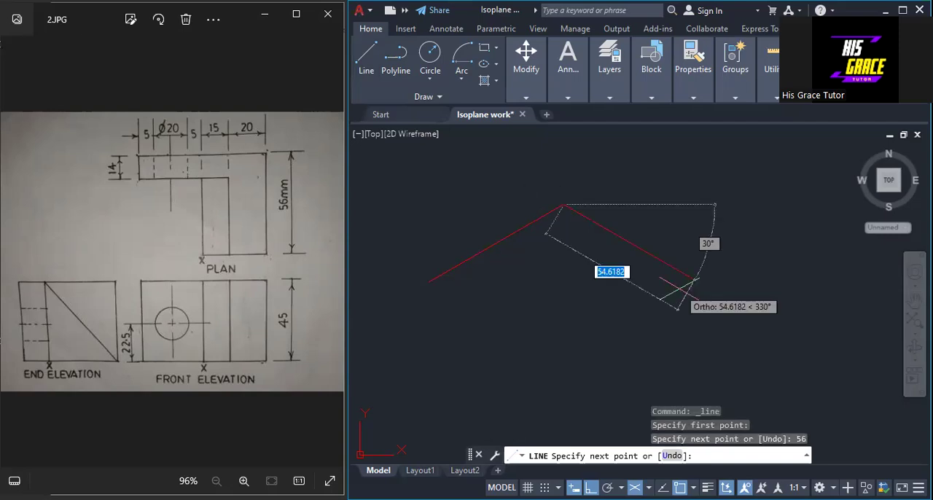
{"action": "type", "text": "56"}
{"action": "key", "text": "Return"}
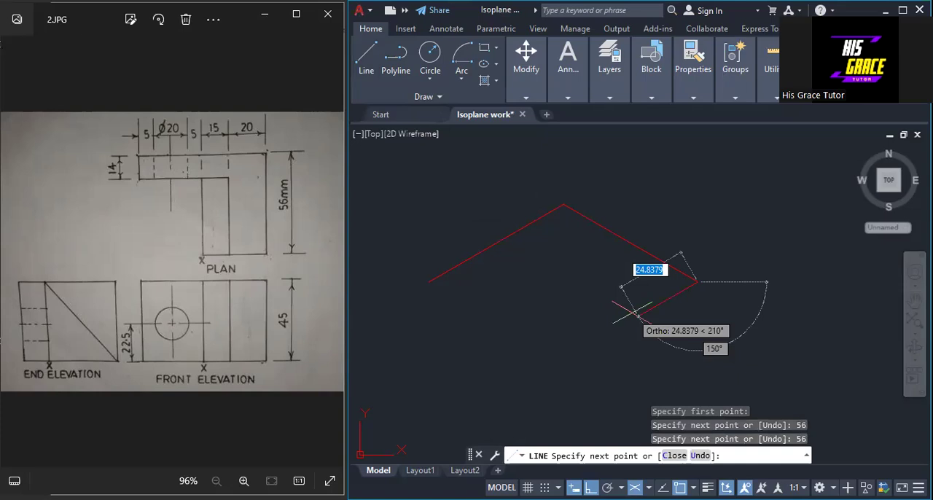
Continue the outline with a 20-unit line at 210° and a 42-unit line at 150° toward the inner corner.
{"action": "type", "text": "20"}
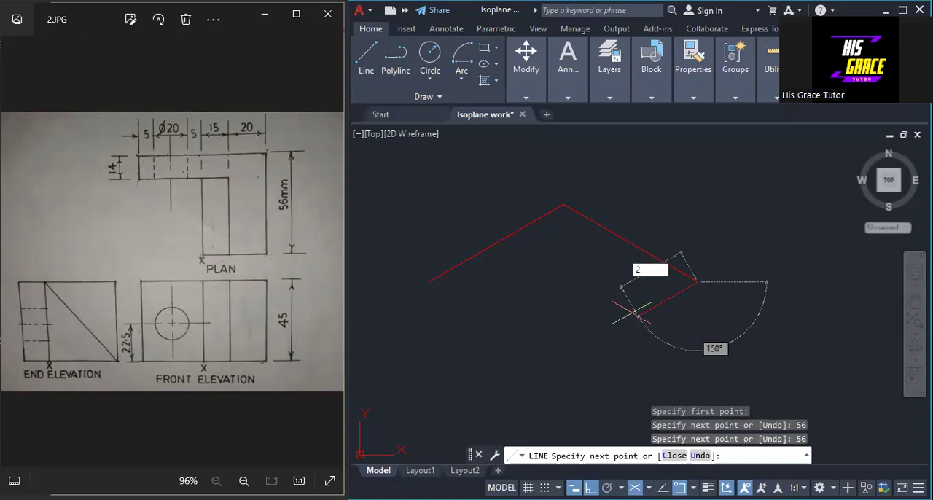
{"action": "key", "text": "Return"}
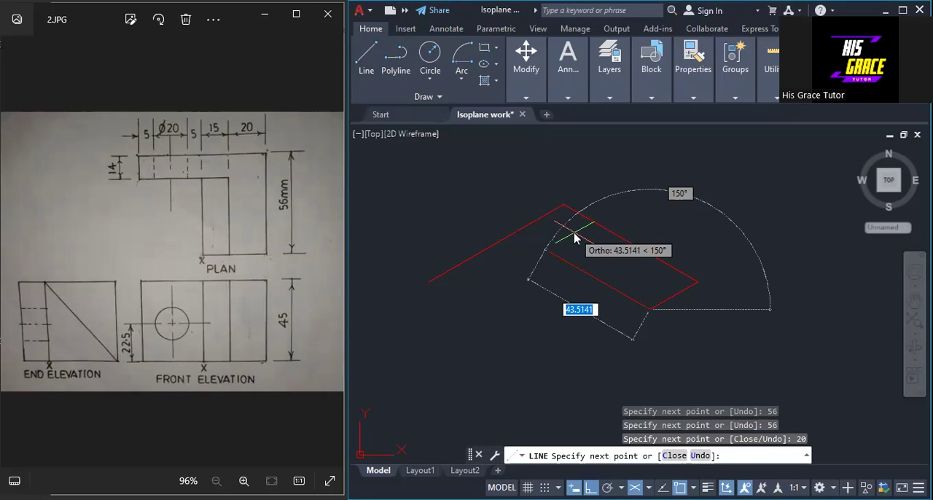
{"action": "type", "text": "42"}
{"action": "key", "text": "Return"}
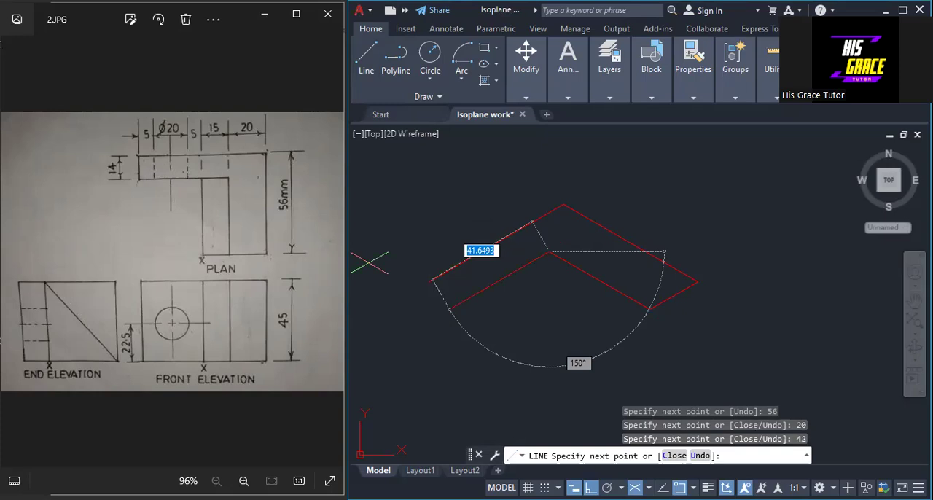
Finish the L-shaped outline with a 45-unit line at 210°, a 14-unit line at 150° and a closing line to the start point.
{"action": "type", "text": "45"}
{"action": "key", "text": "Return"}
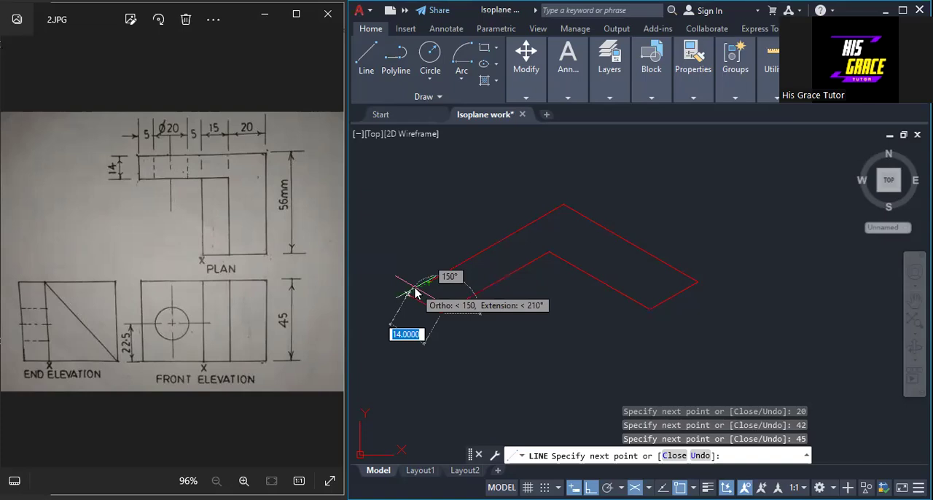
{"action": "type", "text": "14"}
{"action": "key", "text": "Return"}
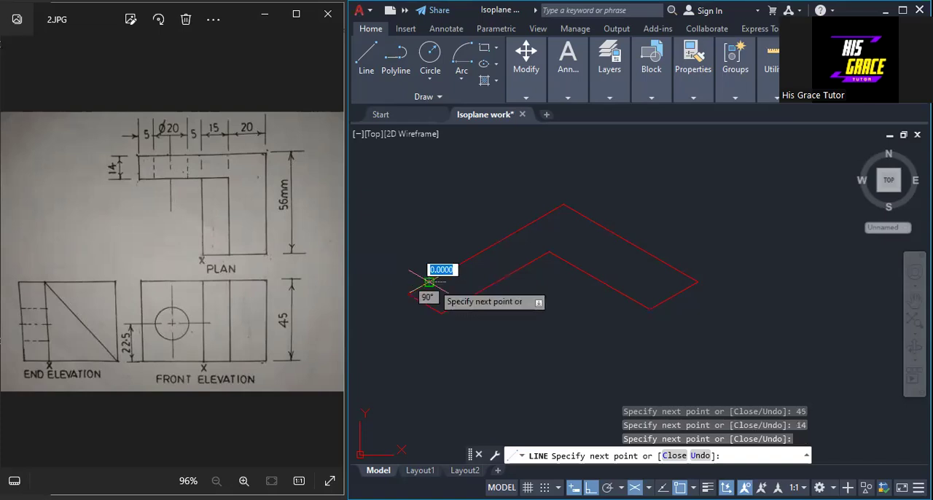
{"action": "right_click", "coordinate": [441, 293]}
{"action": "left_click", "coordinate": [443, 295]}
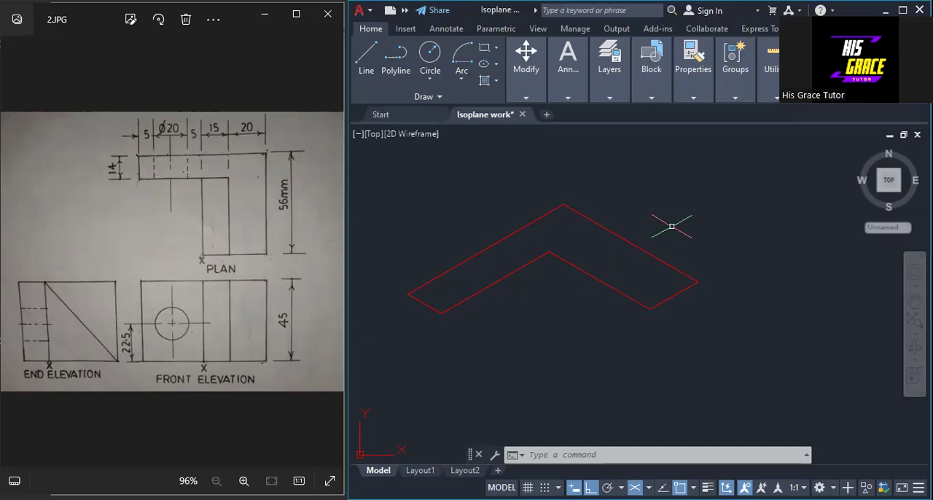
Join all the line segments of the L-shaped base outline.
{"action": "type", "text": "jion"}
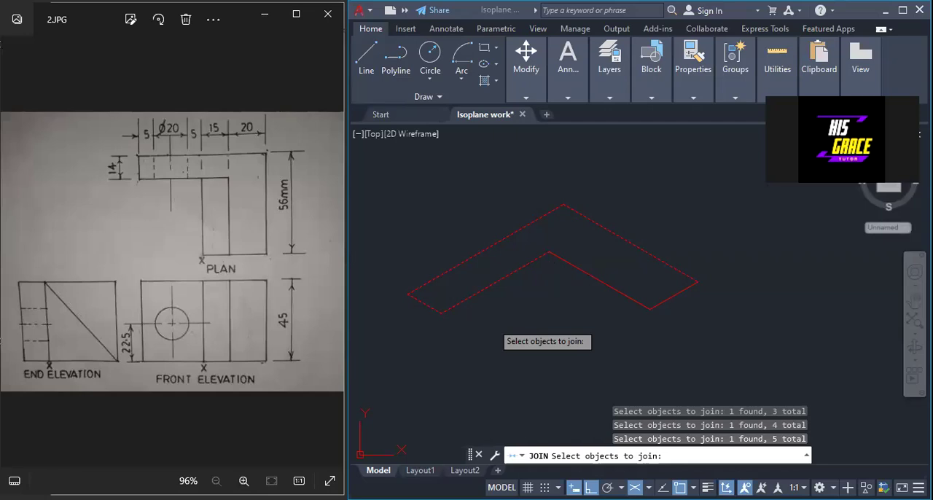
{"action": "left_click", "coordinate": [617, 291]}
{"action": "left_click", "coordinate": [666, 299]}
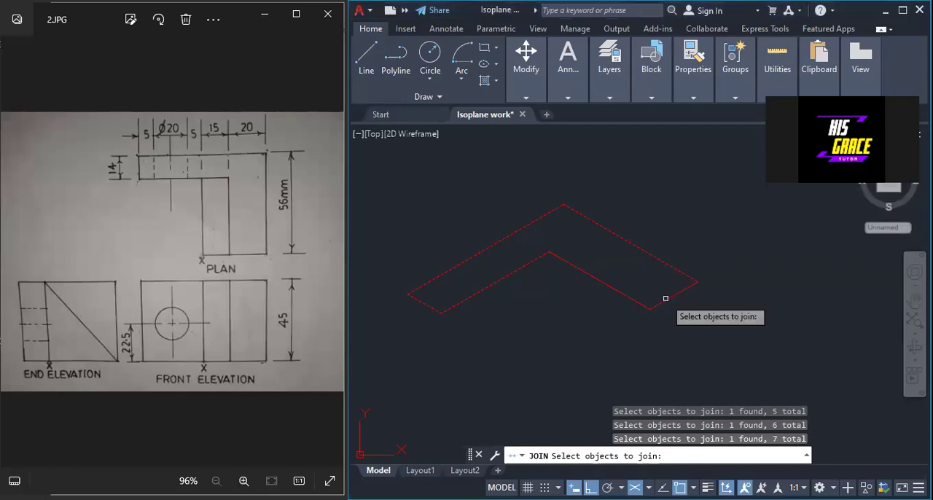
{"action": "key", "text": "Return"}
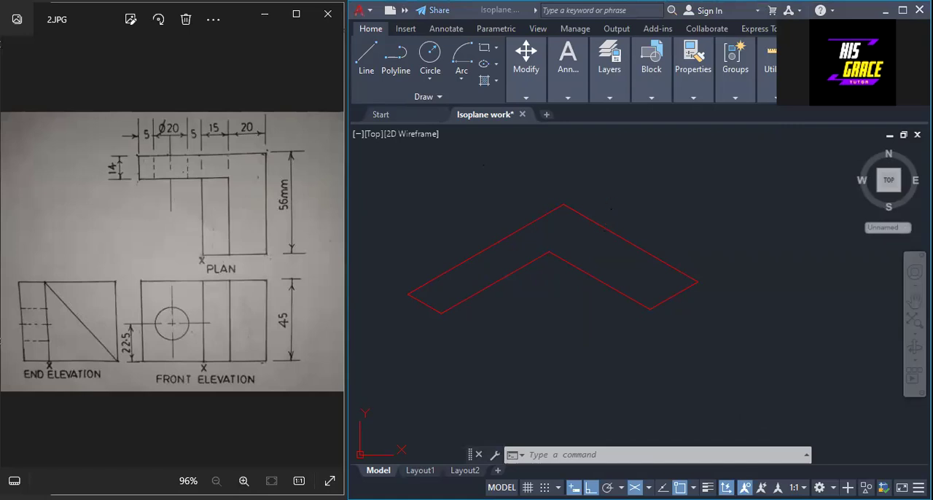
Turn off isometric drafting and draw a 45-unit vertical line up from the base outline's far left corner.
{"action": "middle_click_drag", "start_coordinate": [611, 209], "coordinate": [627, 243]}
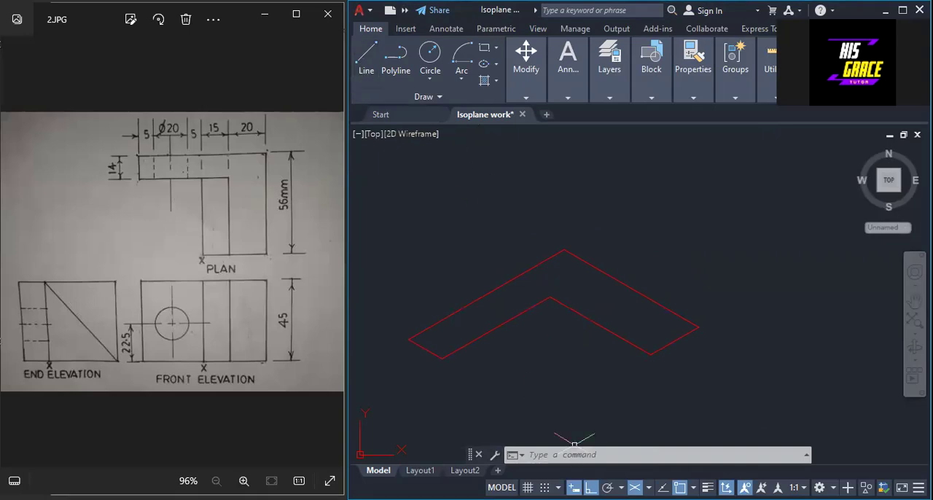
{"action": "left_click", "coordinate": [634, 487]}
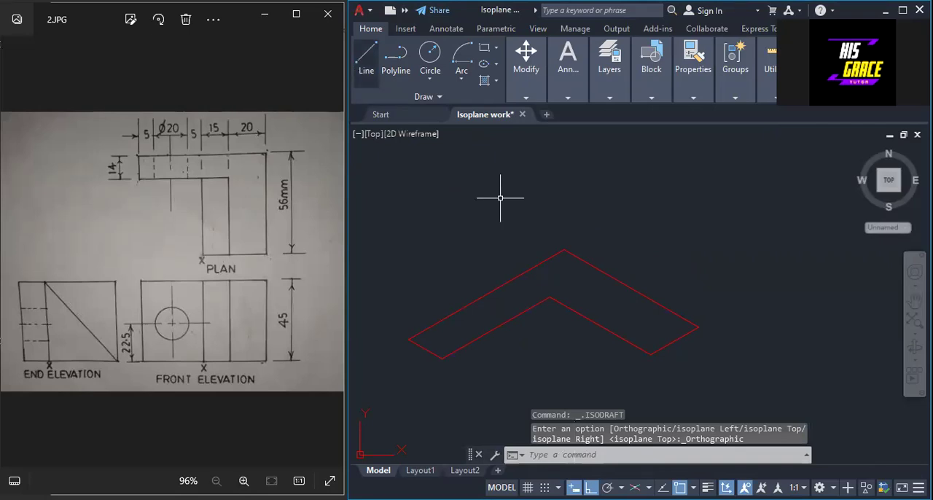
{"action": "left_click", "coordinate": [365, 58]}
{"action": "left_click", "coordinate": [409, 340]}
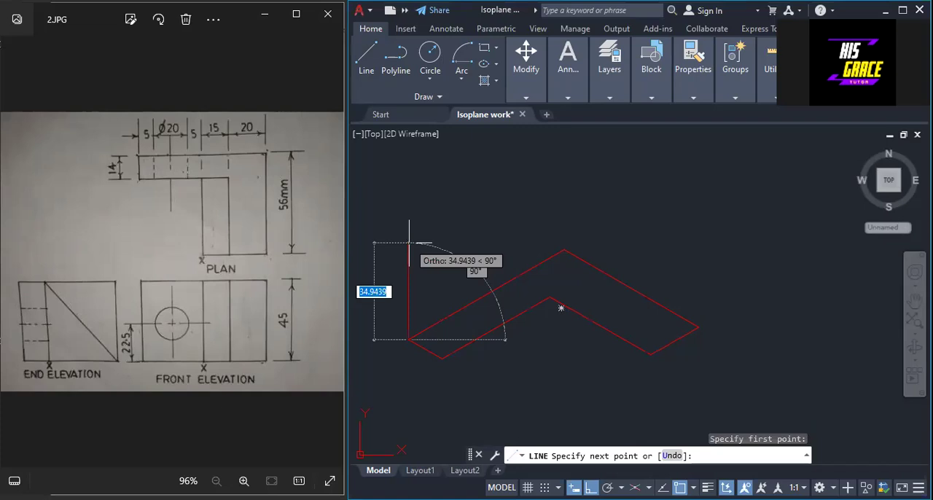
{"action": "type", "text": "1"}
{"action": "key", "text": "BackSpace"}
{"action": "type", "text": "45"}
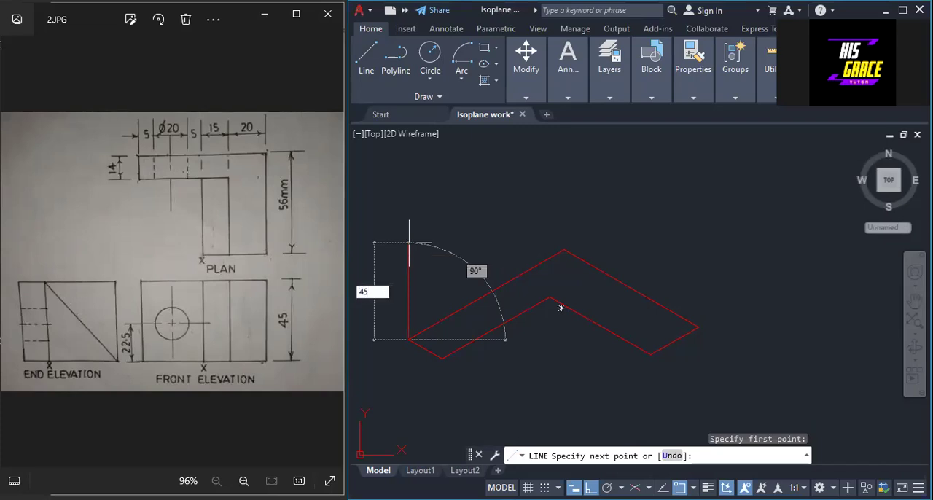
{"action": "right_click", "coordinate": [410, 245]}
{"action": "left_click", "coordinate": [431, 252]}
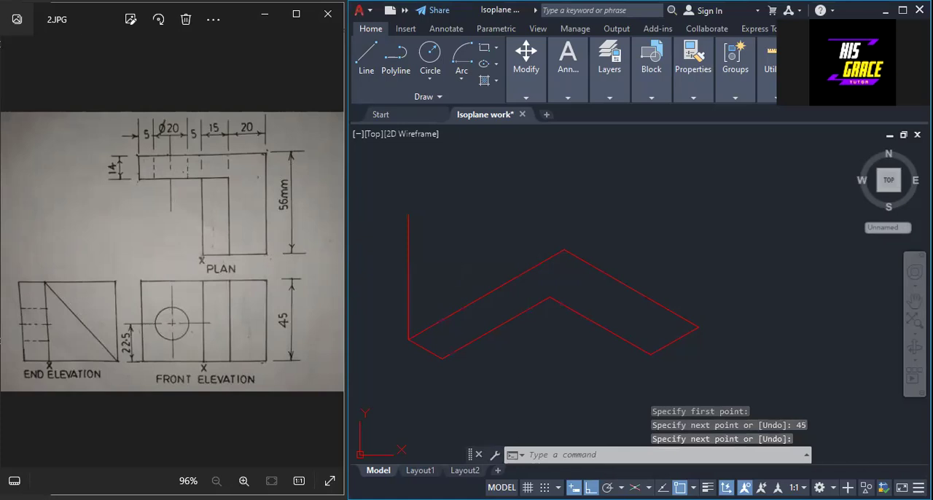
Draw a 45-unit vertical line up from the lower front corner of the base's left arm.
{"action": "key", "text": "space"}
{"action": "left_click", "coordinate": [441, 357]}
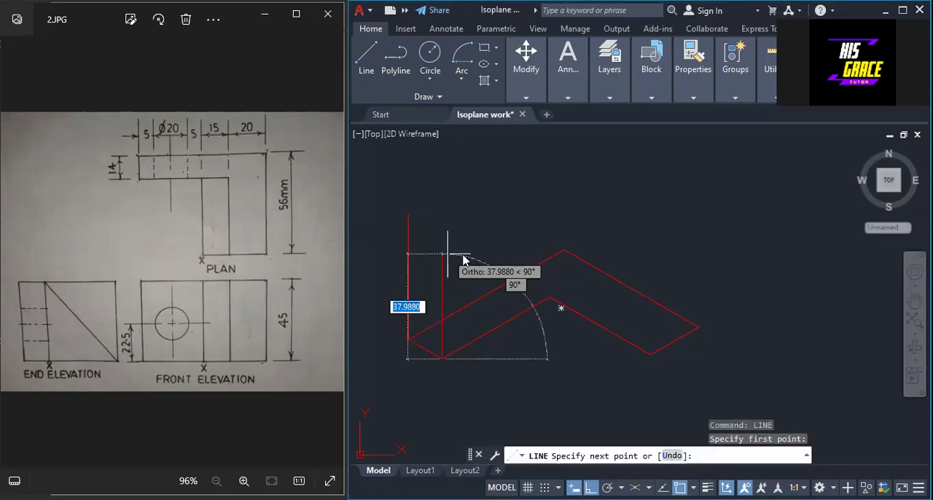
{"action": "type", "text": "45"}
{"action": "key", "text": "Return"}
{"action": "right_click", "coordinate": [447, 254]}
{"action": "left_click", "coordinate": [477, 263]}
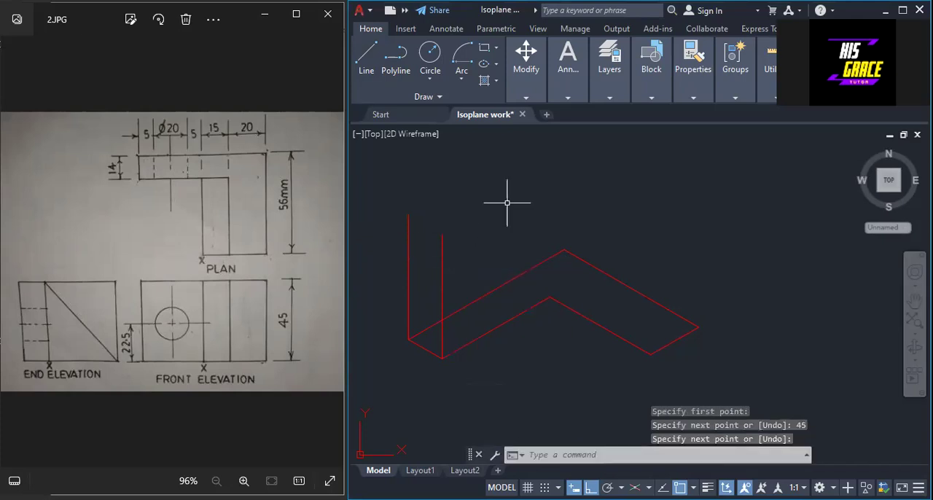
Draw 45-unit vertical lines up from the back corner and the inner corner of the L-shaped base.
{"action": "right_click", "coordinate": [508, 204]}
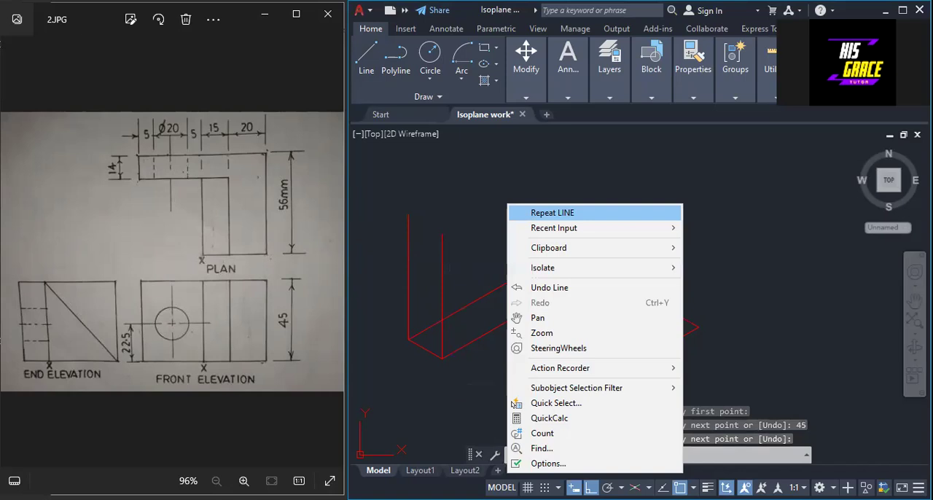
{"action": "left_click", "coordinate": [542, 212]}
{"action": "left_click", "coordinate": [563, 251]}
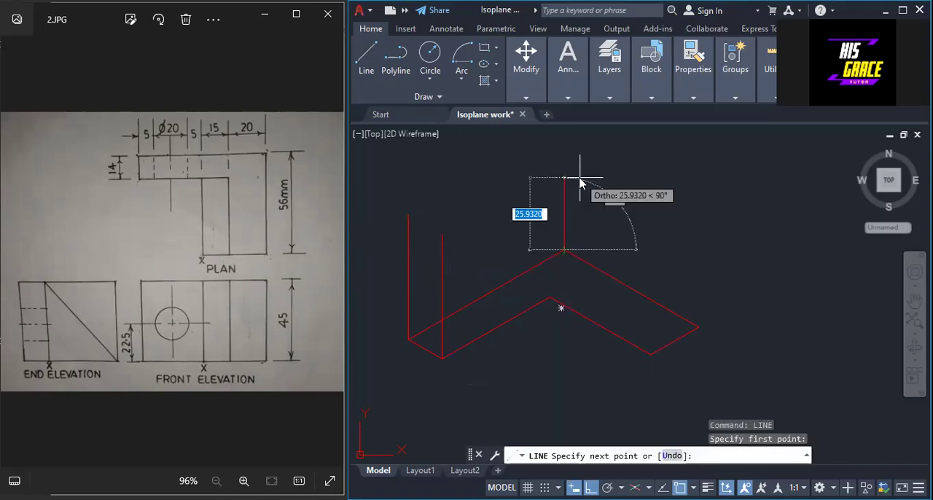
{"action": "type", "text": "45"}
{"action": "key", "text": "Return"}
{"action": "right_click", "coordinate": [580, 179]}
{"action": "left_click", "coordinate": [585, 188]}
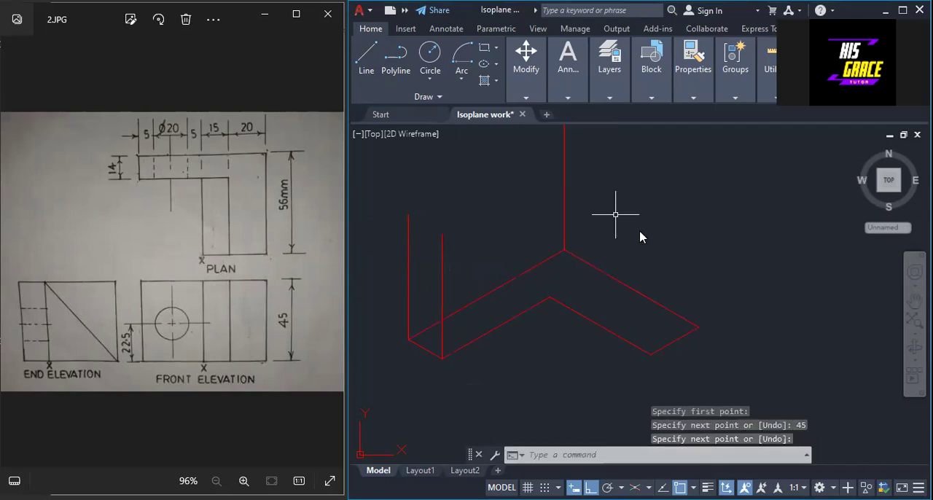
{"action": "right_click", "coordinate": [535, 214]}
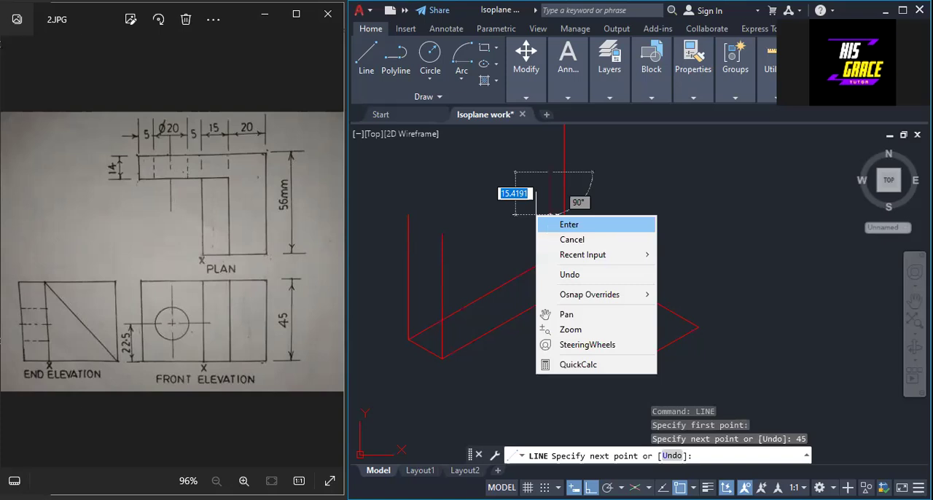
{"action": "left_click", "coordinate": [546, 223]}
Draw 45-unit vertical lines up from both end corners of the base's right arm.
{"action": "right_click", "coordinate": [723, 200]}
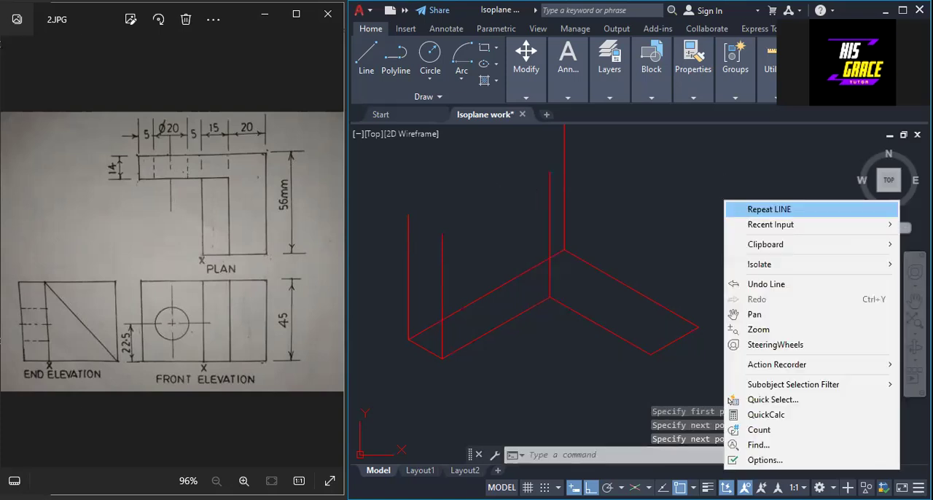
{"action": "left_click", "coordinate": [769, 209]}
{"action": "left_click", "coordinate": [698, 327]}
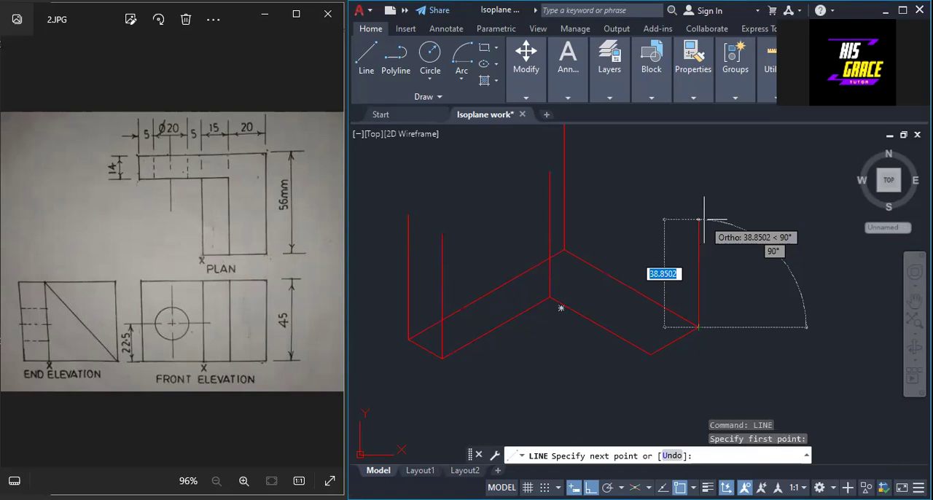
{"action": "left_click", "coordinate": [697, 205]}
{"action": "key", "text": "space"}
{"action": "key", "text": "space"}
{"action": "left_click", "coordinate": [650, 354]}
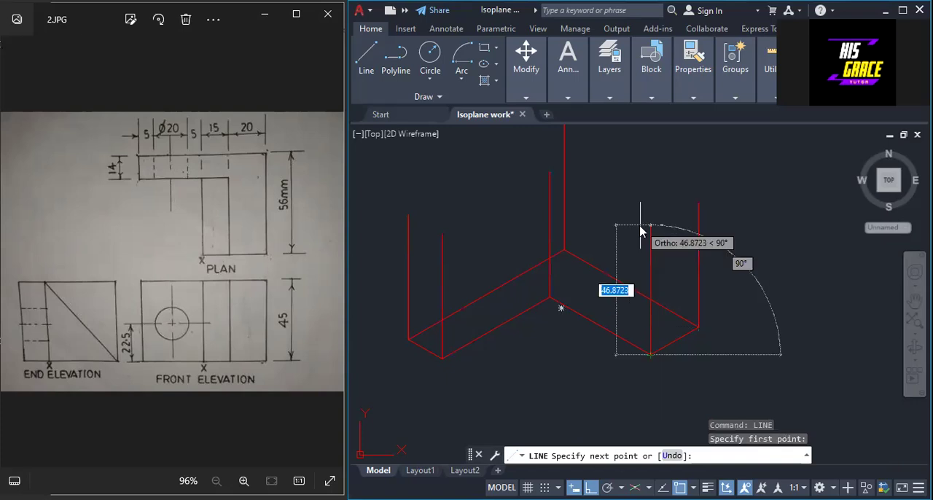
{"action": "type", "text": "45"}
{"action": "key", "text": "space"}
{"action": "key", "text": "space"}
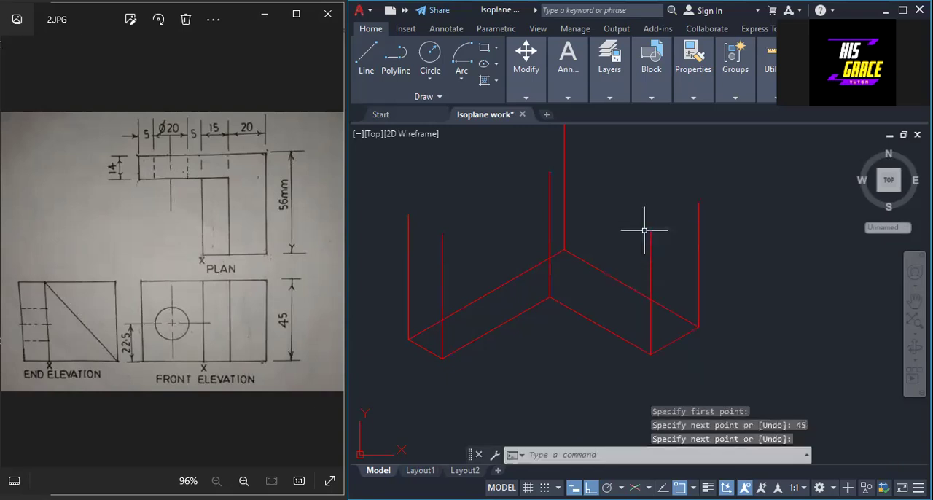
Draw the L-shaped top outline by joining the upper ends of all the vertical lines.
{"action": "scroll", "coordinate": [558, 184], "scroll_direction": "down", "scroll_amount": 2}
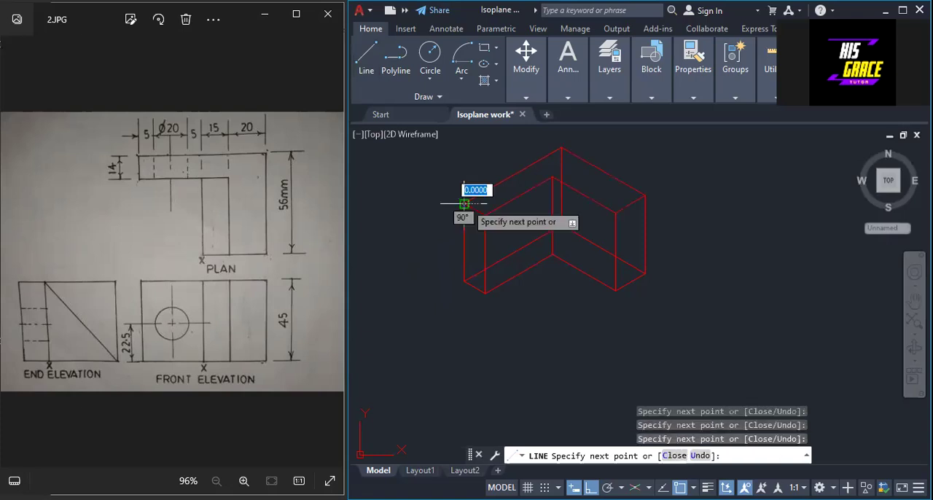
{"action": "right_click", "coordinate": [465, 204]}
{"action": "left_click", "coordinate": [499, 214]}
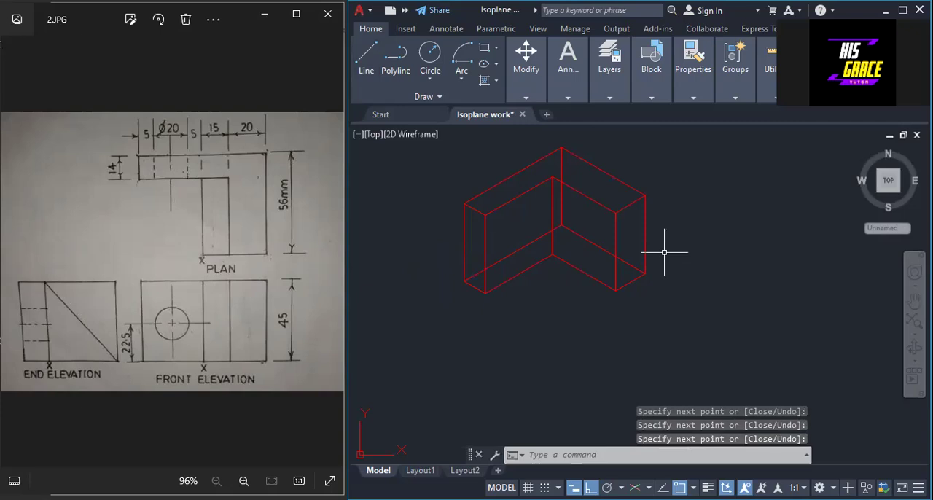
{"action": "left_click", "coordinate": [563, 208]}
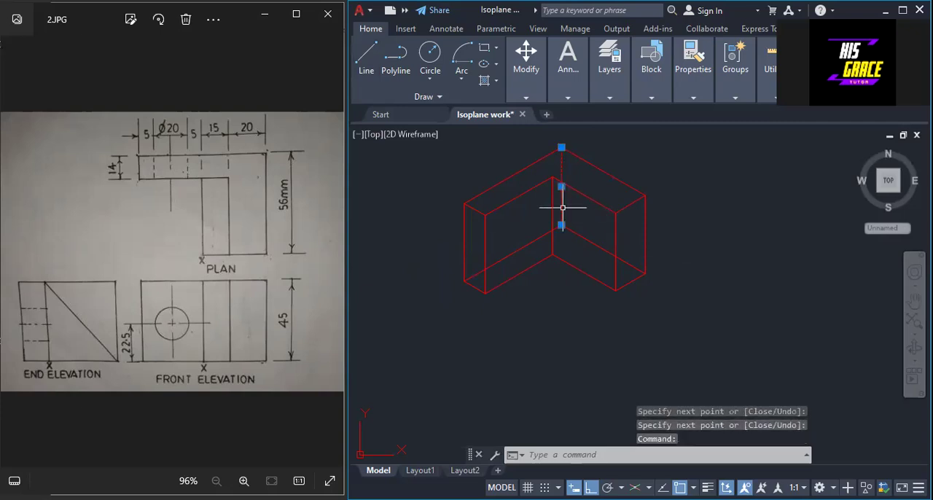
{"action": "left_click", "coordinate": [586, 239]}
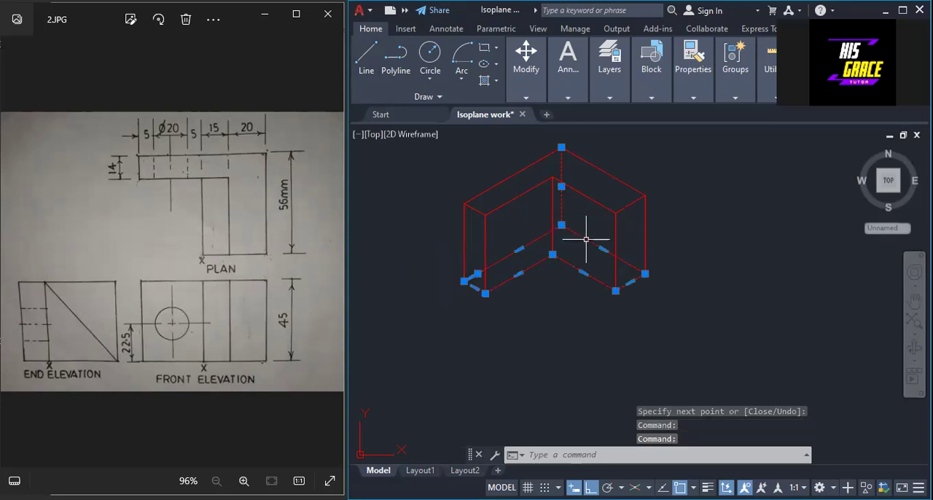
{"action": "key", "text": "Escape"}
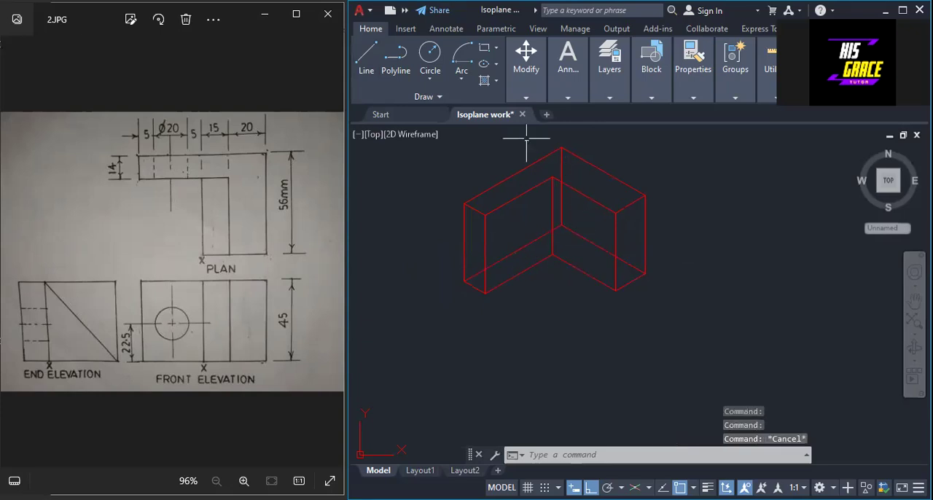
Trim away the hidden back vertical edge and the hidden rear base edges of the L-shaped block.
{"action": "left_click", "coordinate": [526, 98]}
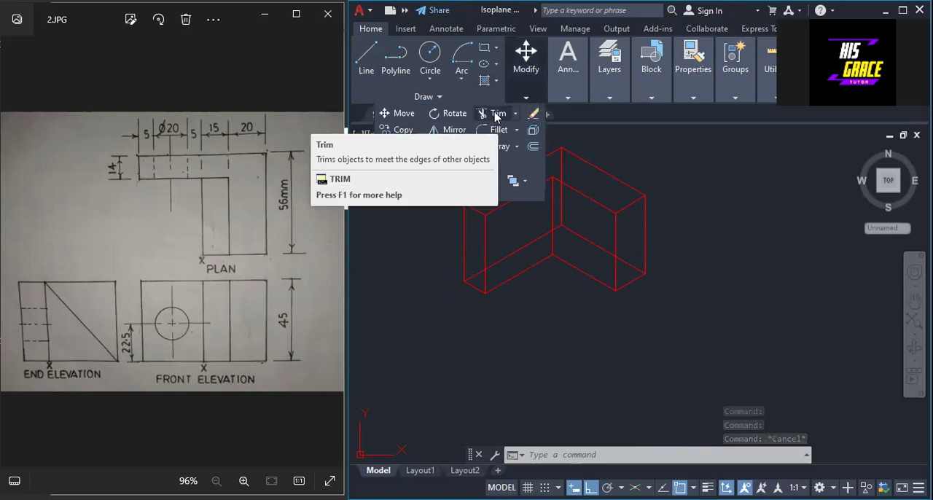
{"action": "left_click", "coordinate": [496, 115]}
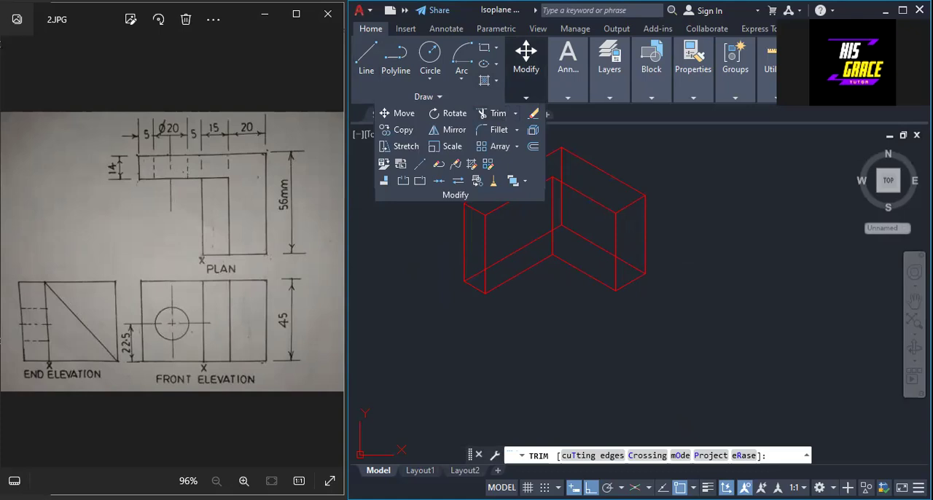
{"action": "left_click", "coordinate": [561, 172]}
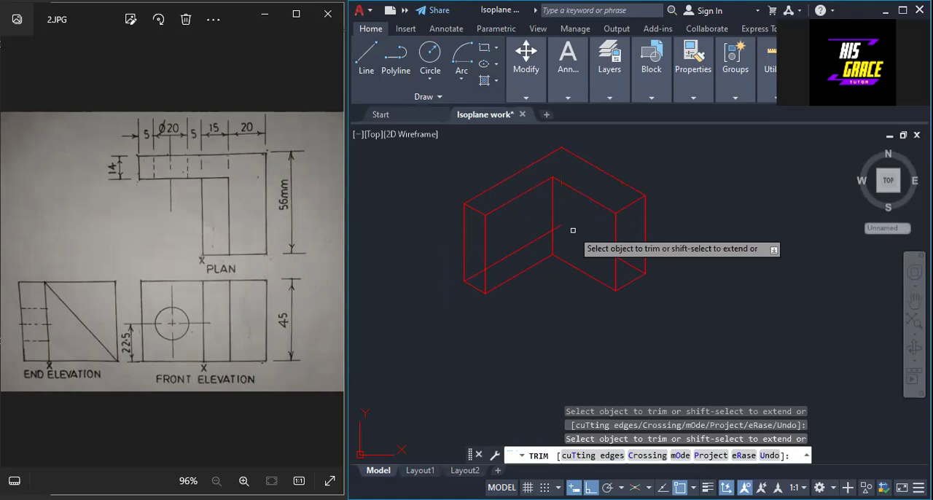
{"action": "left_click", "coordinate": [537, 246]}
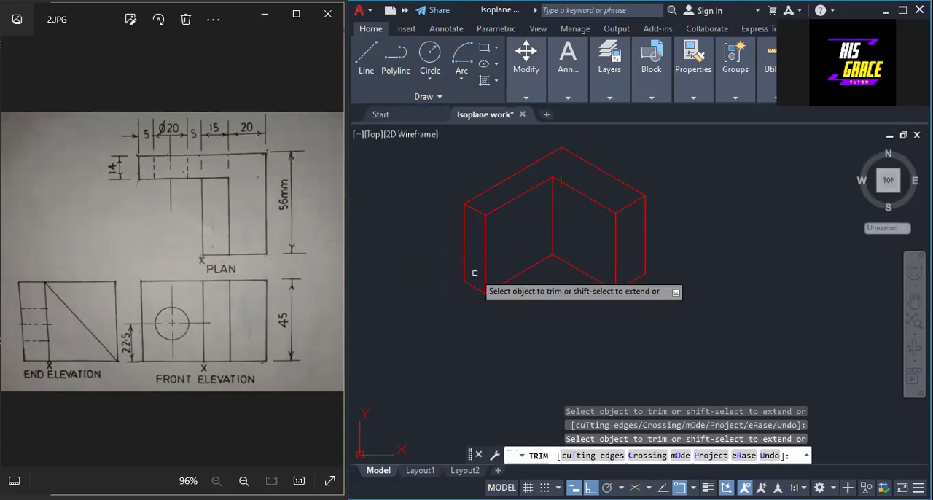
{"action": "key", "text": "Return"}
Switch isometric drafting to isoplane Left and draw a diagonal from the inner corner's top to the right arm's lower front corner.
{"action": "scroll", "coordinate": [681, 183], "scroll_direction": "up", "scroll_amount": 2}
{"action": "mouse_move", "coordinate": [681, 182]}
{"action": "middle_mouse_down"}
{"action": "mouse_move", "coordinate": [672, 230]}
{"action": "mouse_move", "coordinate": [690, 221]}
{"action": "middle_mouse_up"}
{"action": "scroll", "coordinate": [742, 216], "scroll_direction": "down", "scroll_amount": 2}
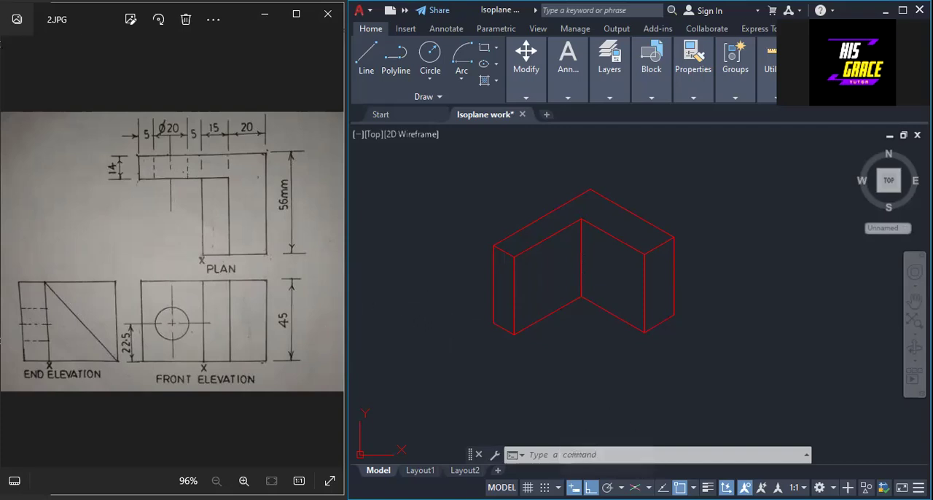
{"action": "left_click", "coordinate": [635, 487]}
{"action": "left_click", "coordinate": [621, 487]}
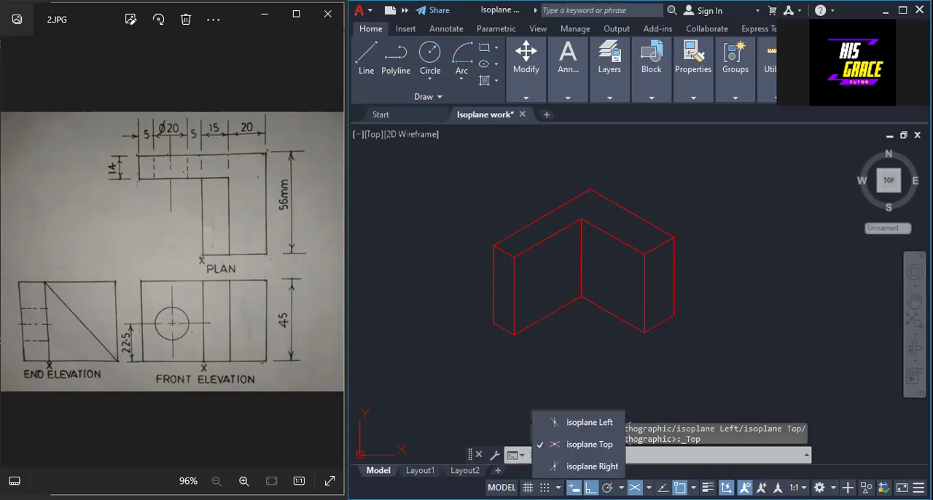
{"action": "left_click", "coordinate": [588, 423]}
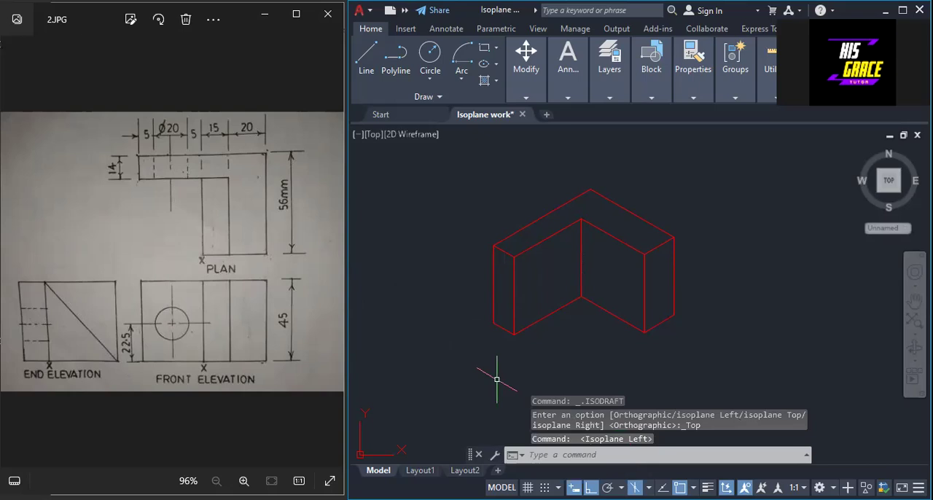
{"action": "left_click", "coordinate": [367, 62]}
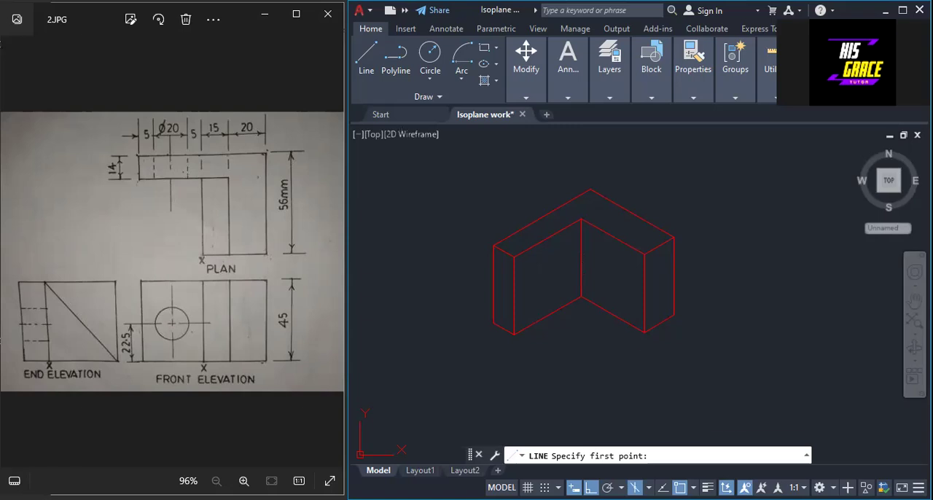
{"action": "left_click", "coordinate": [580, 218]}
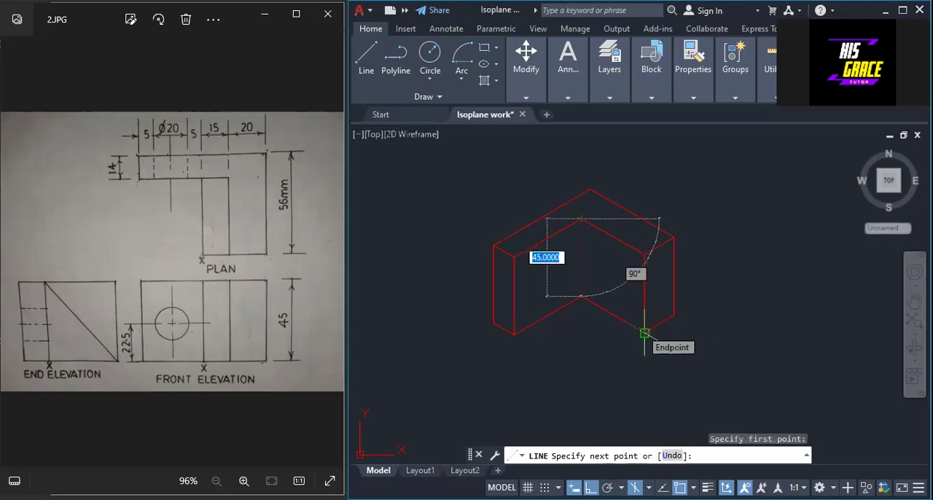
{"action": "left_click", "coordinate": [644, 333]}
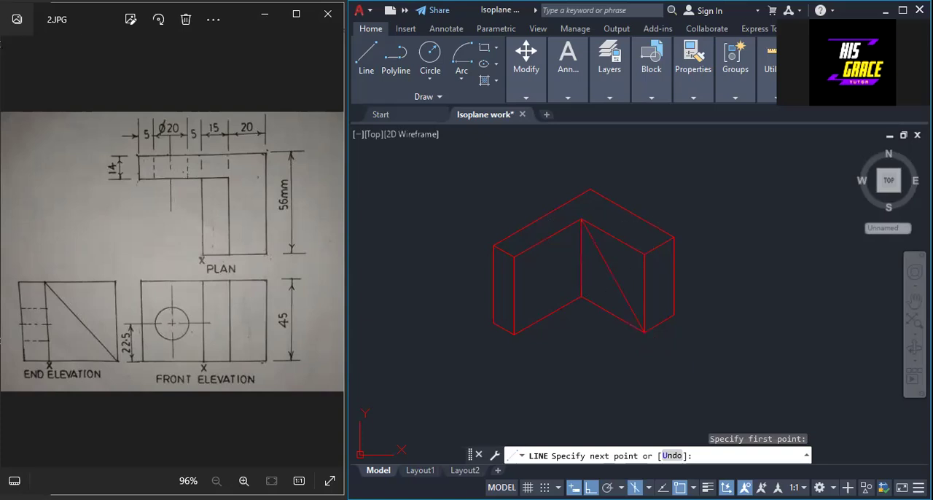
{"action": "right_click", "coordinate": [648, 338]}
{"action": "left_click", "coordinate": [653, 339]}
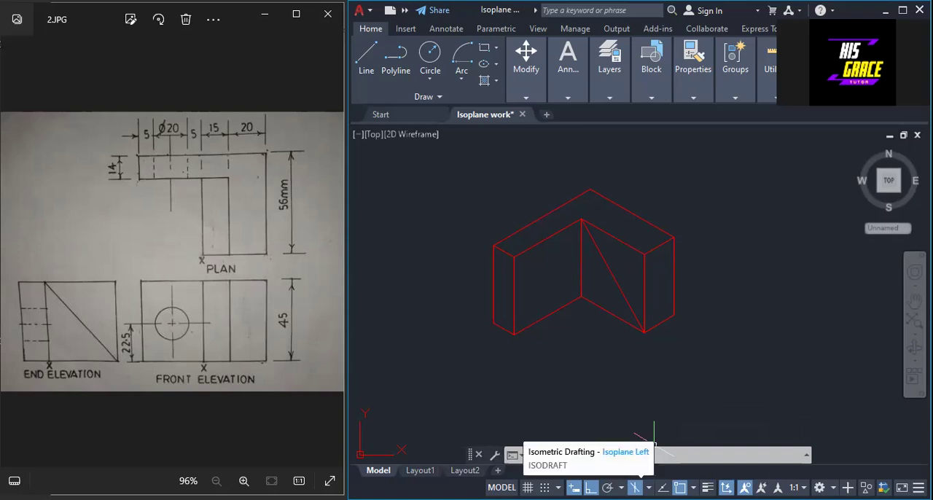
In isoplane Top, draw a 15-unit line outward from the diagonal's lower end and a 42-unit line back to the left arm's base edge.
{"action": "left_click", "coordinate": [647, 486]}
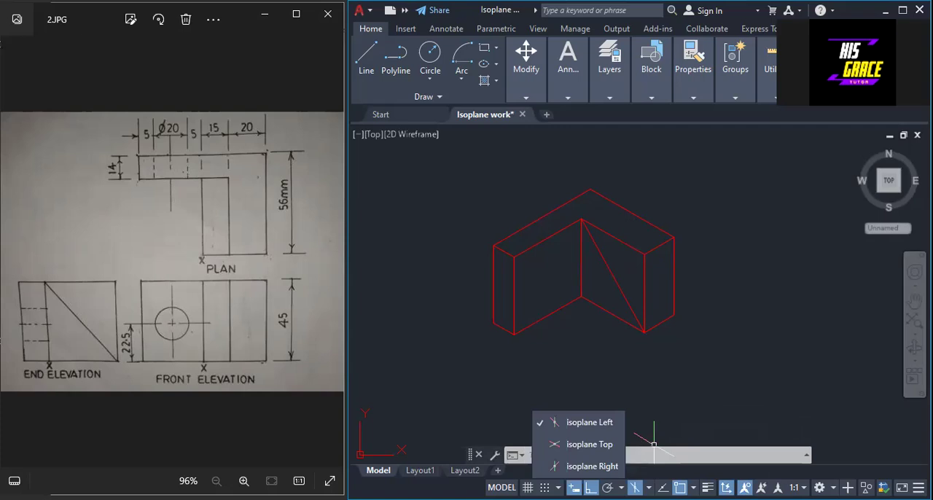
{"action": "left_click", "coordinate": [590, 444]}
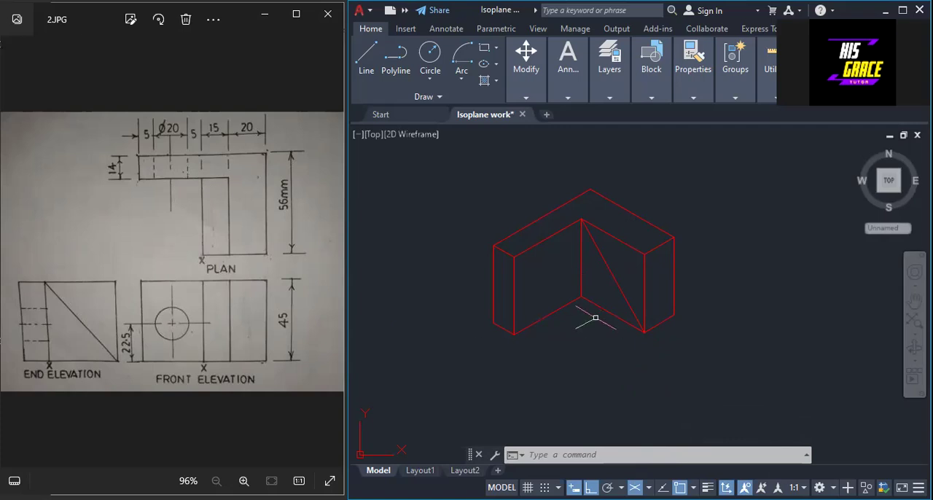
{"action": "left_click", "coordinate": [367, 67]}
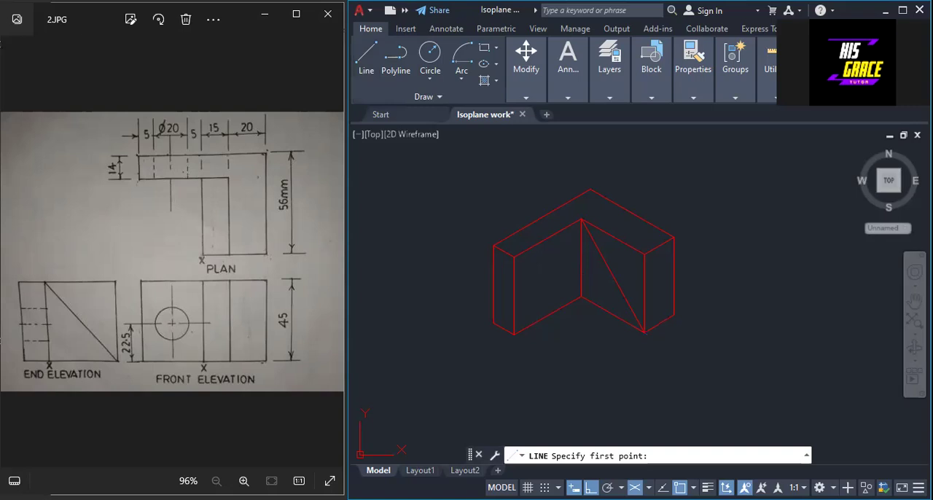
{"action": "left_click", "coordinate": [644, 332]}
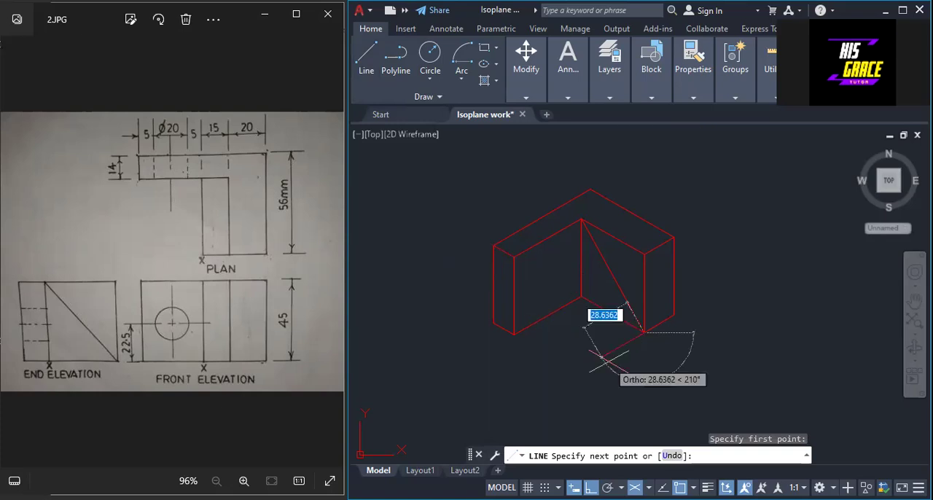
{"action": "type", "text": "15"}
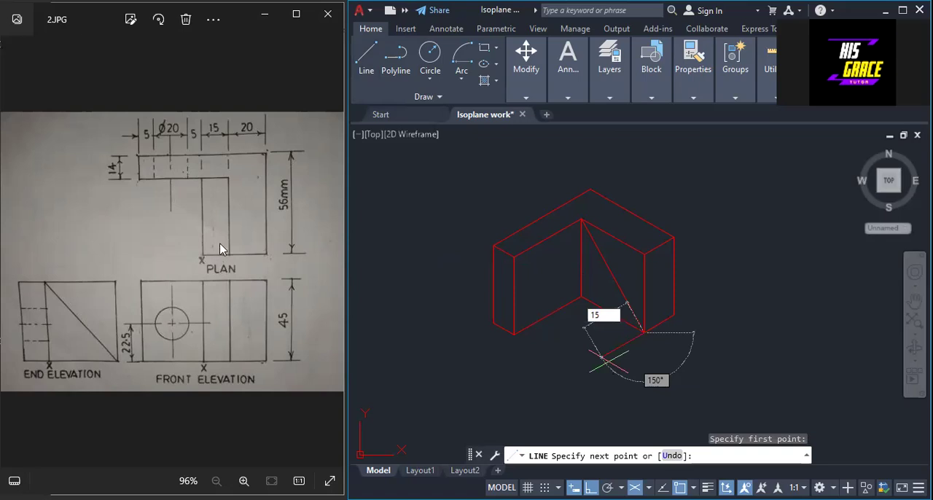
{"action": "key", "text": "Return"}
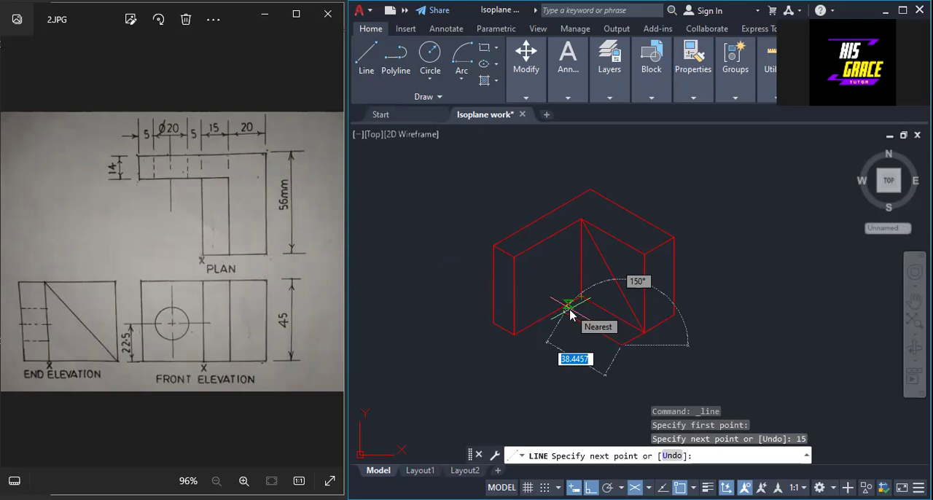
{"action": "type", "text": "42"}
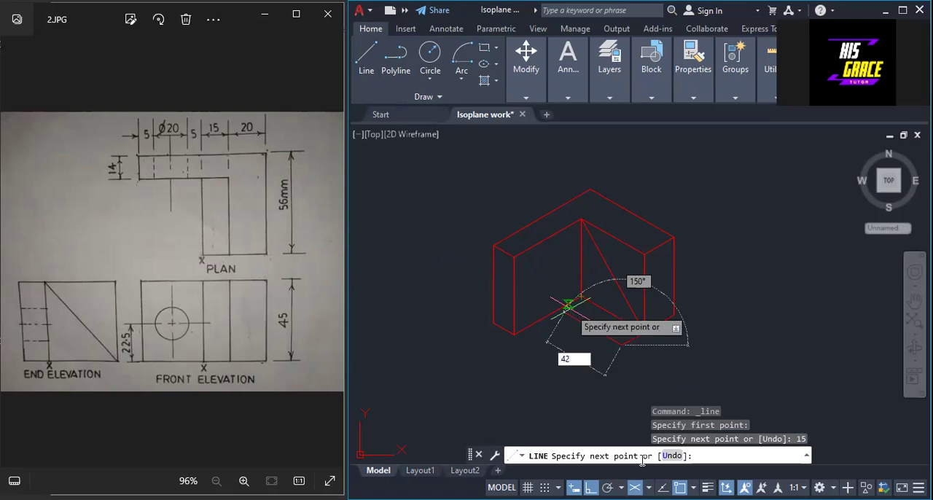
{"action": "key", "text": "Return"}
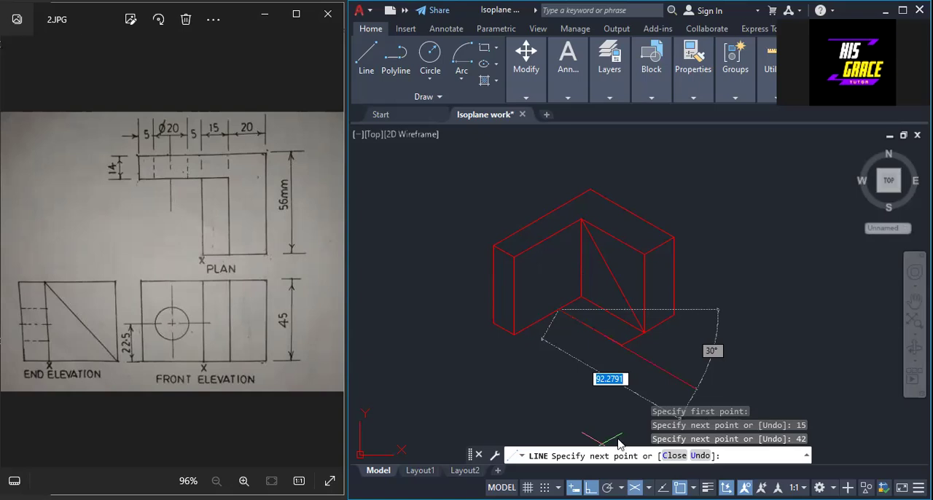
{"action": "left_click", "coordinate": [634, 488]}
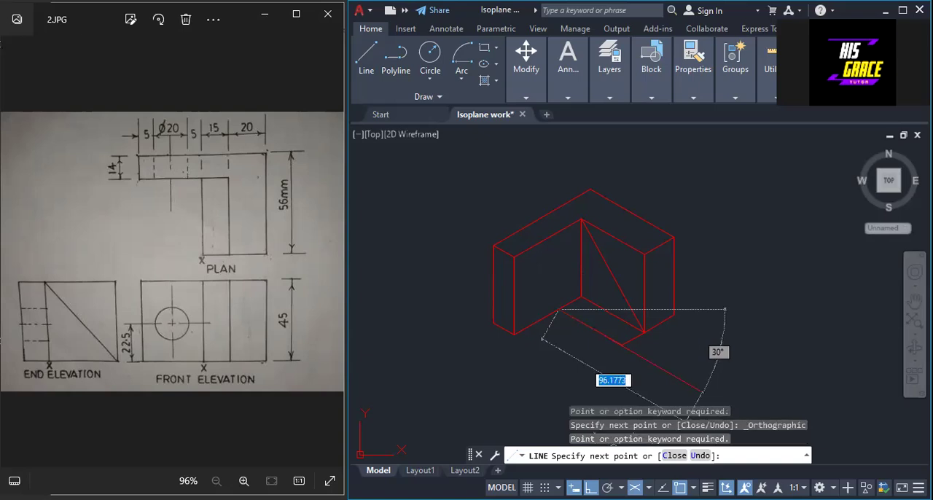
{"action": "key", "text": "Escape"}
Turn off isometric drafting and draw a 45-unit vertical line up from where the 42-unit line meets the left arm.
{"action": "left_click", "coordinate": [635, 487]}
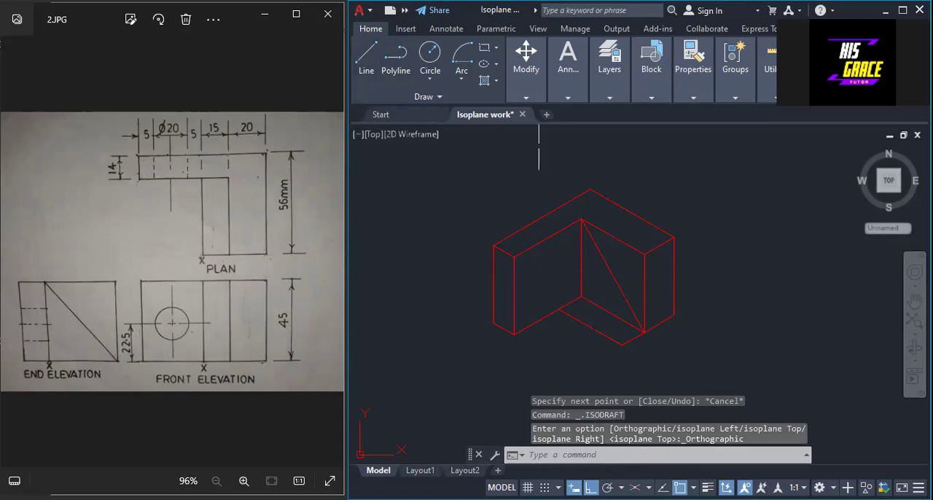
{"action": "right_click", "coordinate": [566, 148]}
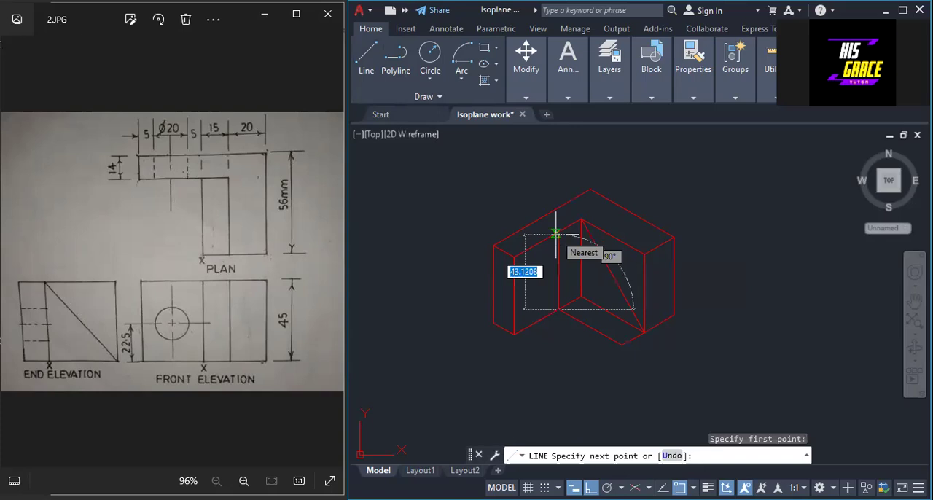
{"action": "type", "text": "45"}
{"action": "key", "text": "Return"}
{"action": "key", "text": "Return"}
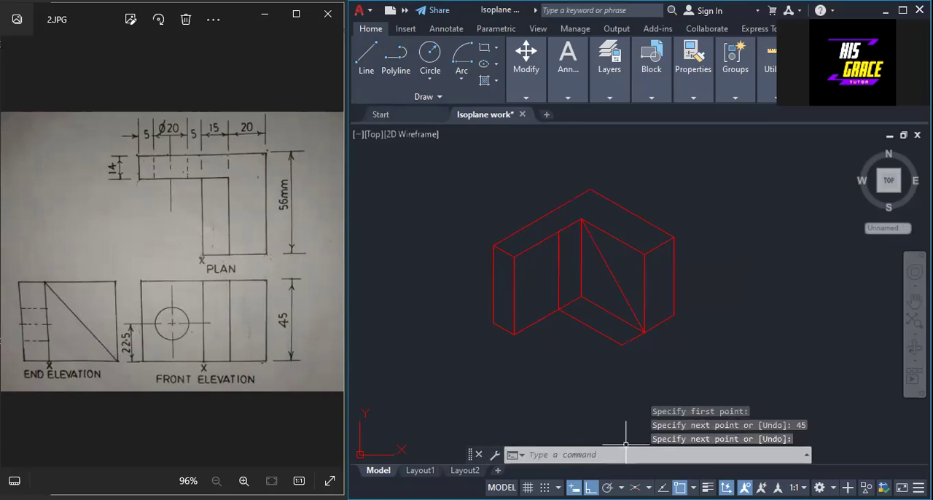
Return to isoplane Top and draw the wedge's outer diagonal from the new vertical's top to the outer end of the 15-unit line.
{"action": "key", "text": "F5"}
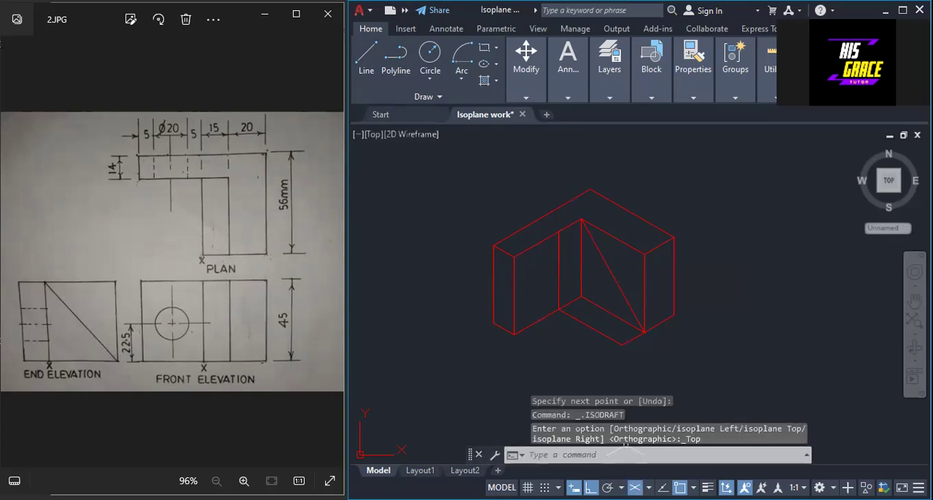
{"action": "key", "text": "F8"}
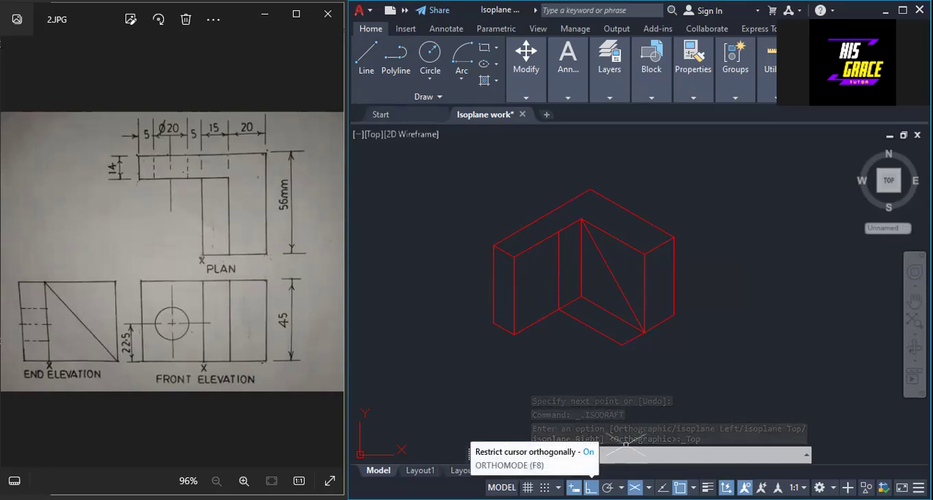
{"action": "left_click", "coordinate": [365, 58]}
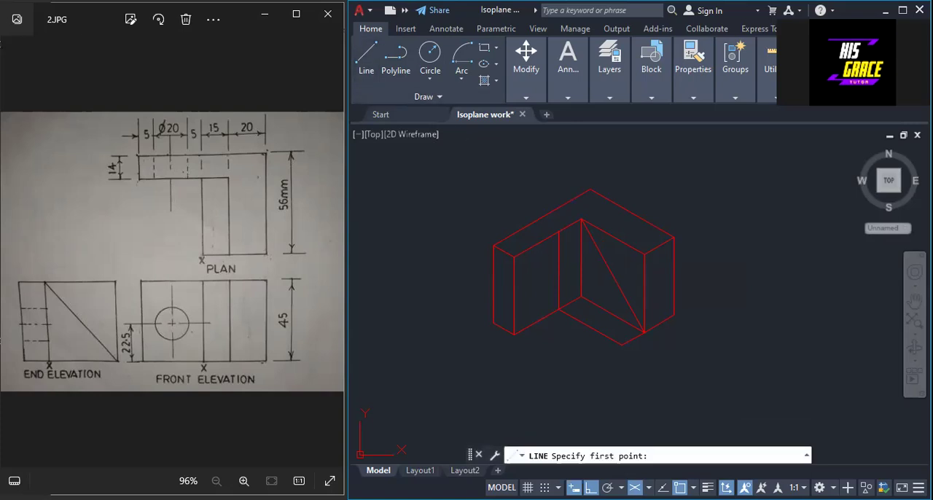
{"action": "left_click", "coordinate": [558, 232]}
{"action": "right_click", "coordinate": [622, 346]}
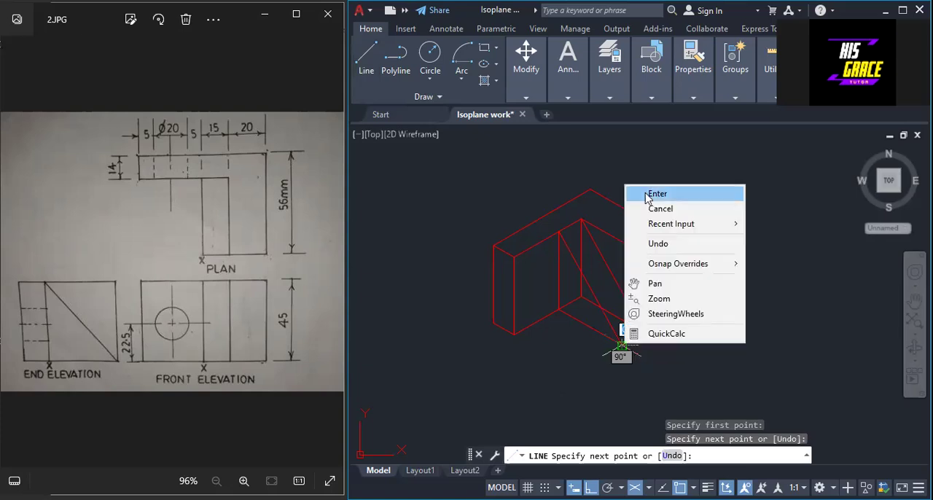
{"action": "left_click", "coordinate": [647, 194]}
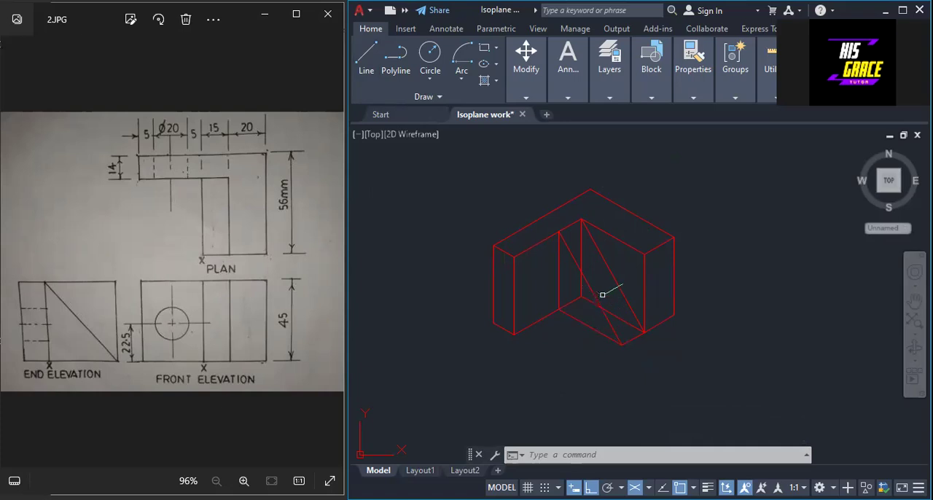
{"action": "left_click", "coordinate": [581, 242]}
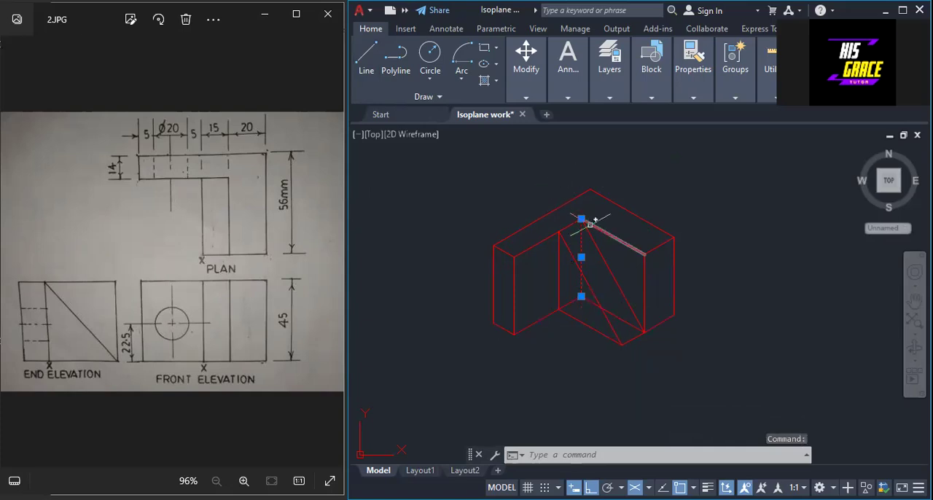
{"action": "key", "text": "Escape"}
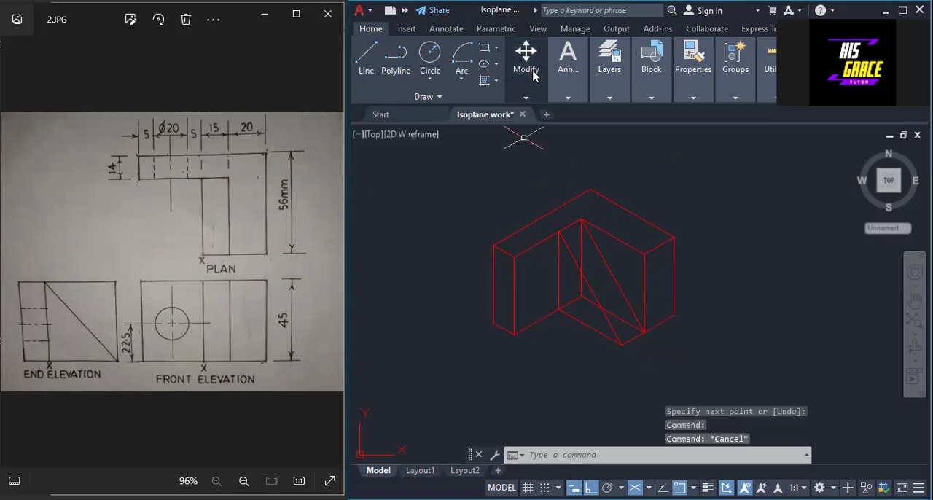
Trim away the inner corner's vertical and base edges hidden behind the sloping wedge.
{"action": "left_click", "coordinate": [525, 97]}
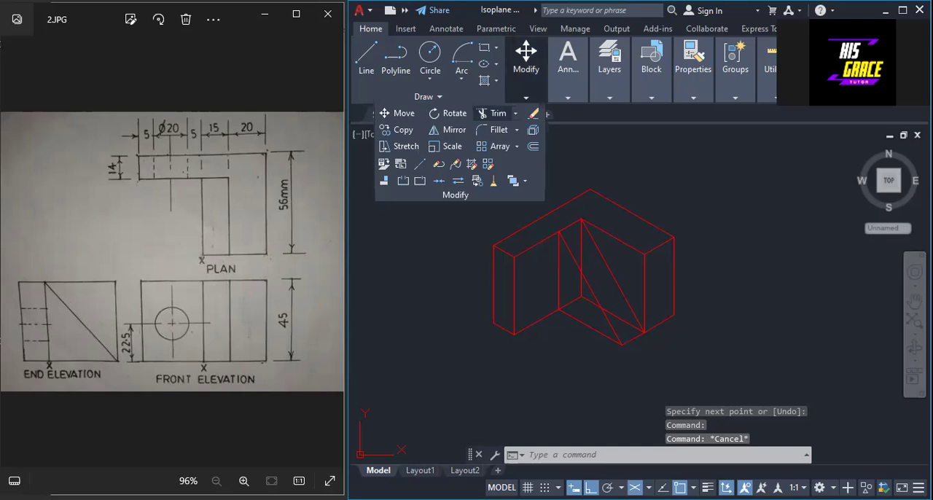
{"action": "left_click", "coordinate": [492, 113]}
{"action": "right_click", "coordinate": [622, 317]}
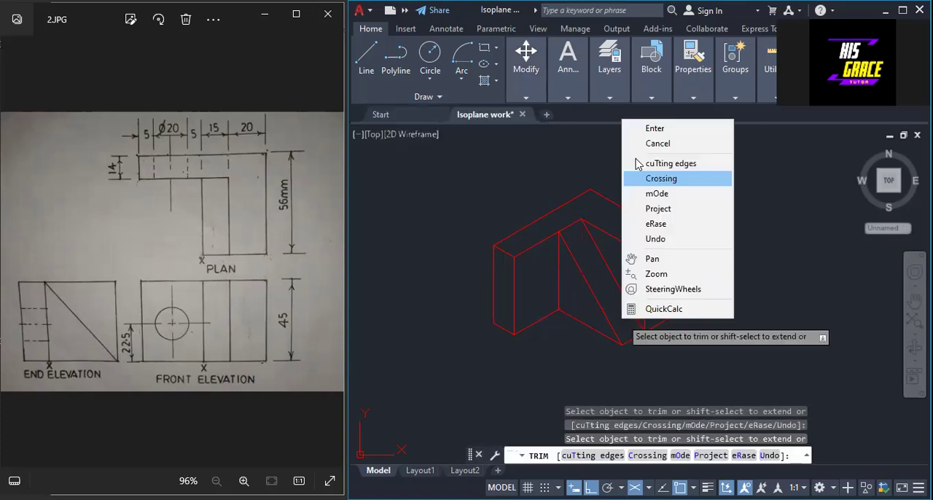
{"action": "left_click", "coordinate": [654, 128]}
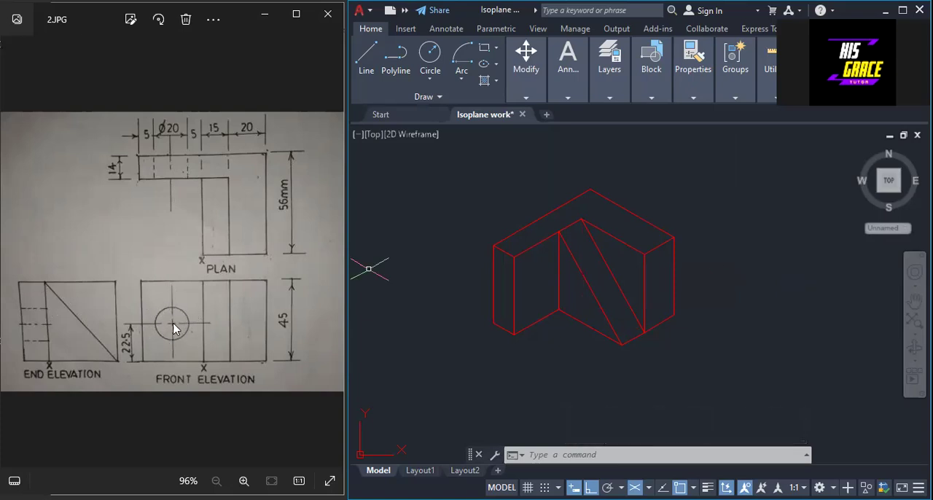
In isoplane Right, draw a 15-unit line along the left arm's front face top edge from its outer corner and 45 units down.
{"action": "scroll", "coordinate": [456, 299], "scroll_direction": "up", "scroll_amount": 2}
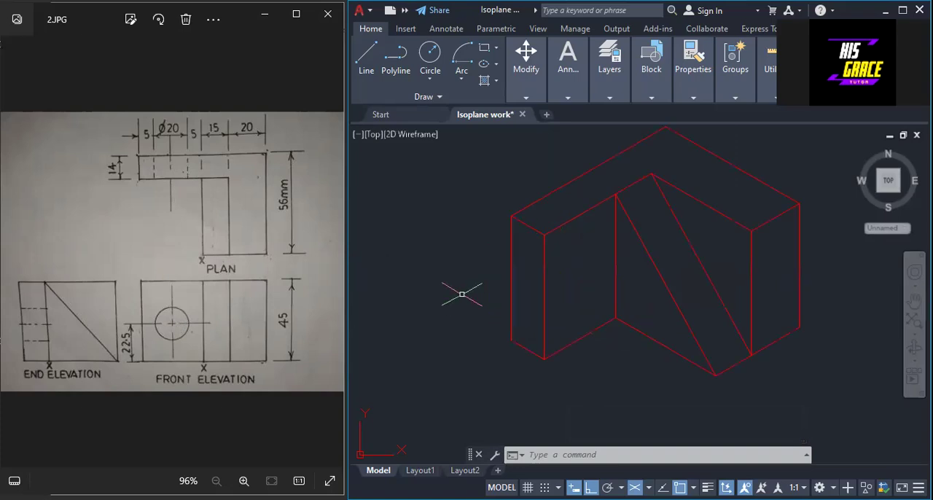
{"action": "mouse_move", "coordinate": [853, 357]}
{"action": "middle_mouse_down"}
{"action": "mouse_move", "coordinate": [813, 360]}
{"action": "mouse_move", "coordinate": [768, 381]}
{"action": "middle_mouse_up"}
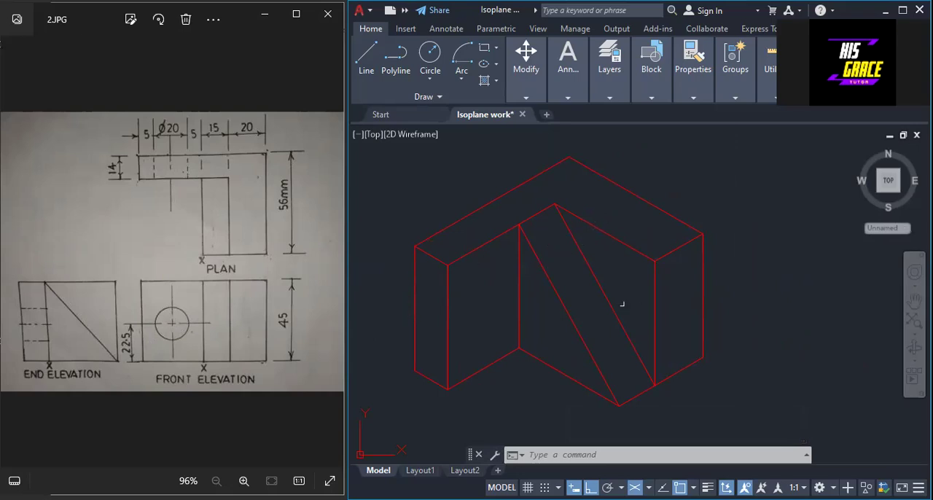
{"action": "left_click", "coordinate": [649, 488]}
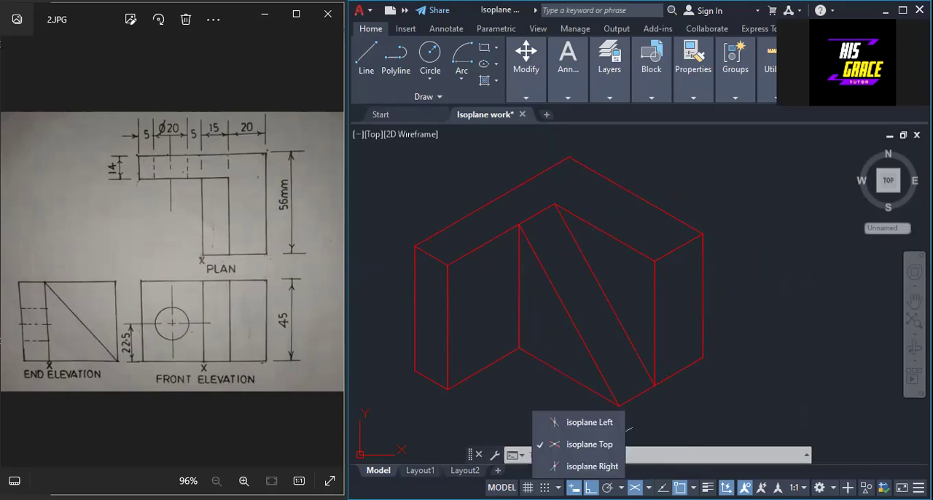
{"action": "left_click", "coordinate": [596, 446]}
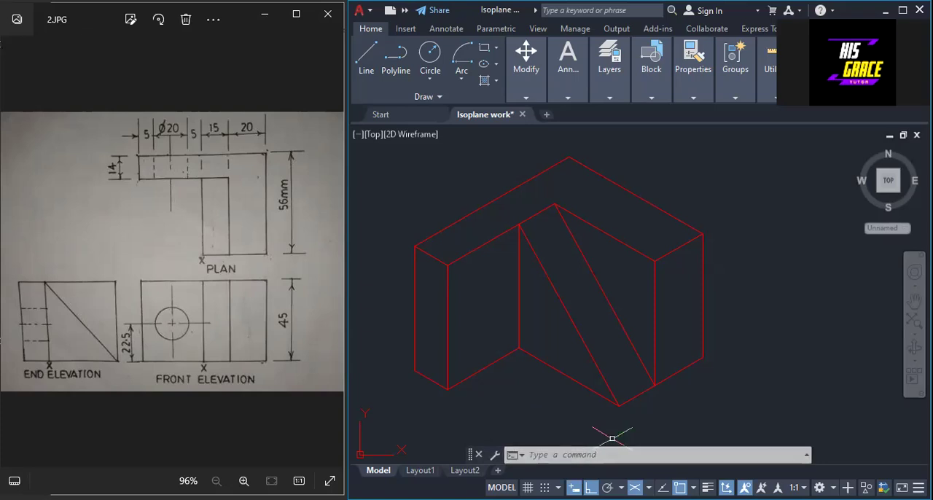
{"action": "left_click", "coordinate": [648, 487]}
{"action": "left_click", "coordinate": [583, 464]}
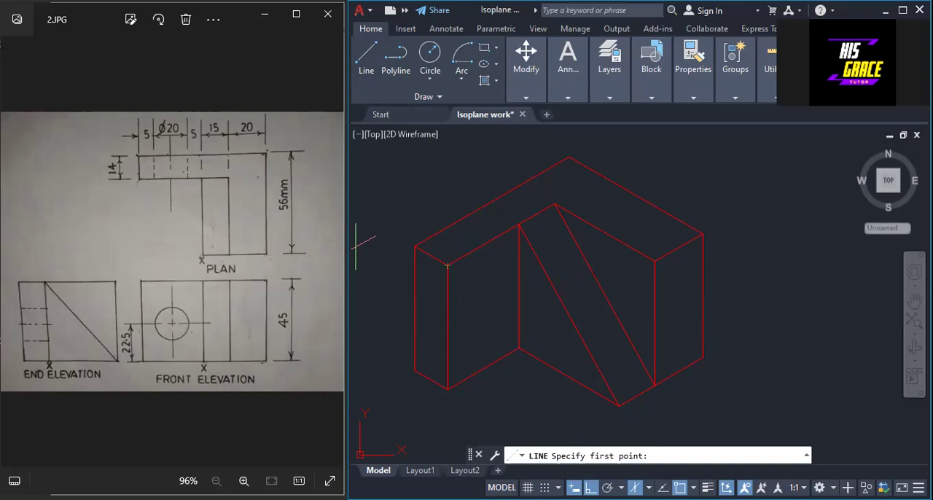
{"action": "left_click", "coordinate": [447, 265]}
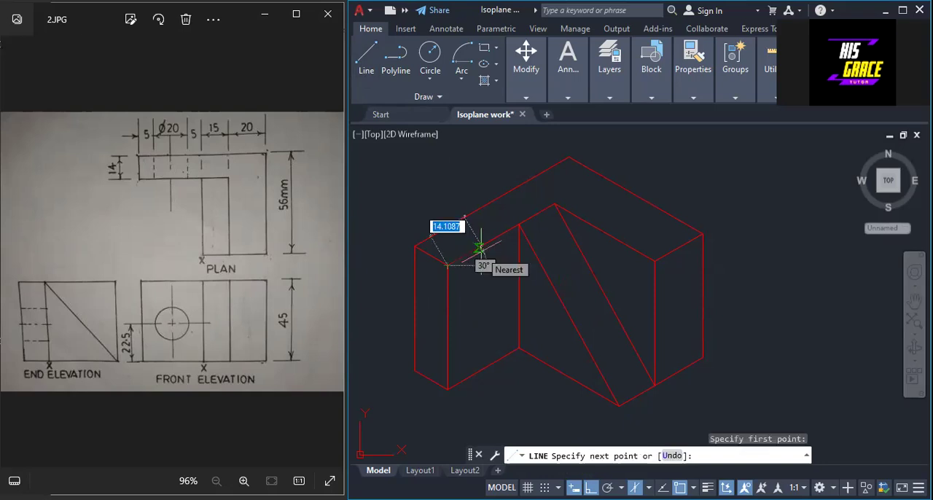
{"action": "type", "text": "15"}
{"action": "key", "text": "Return"}
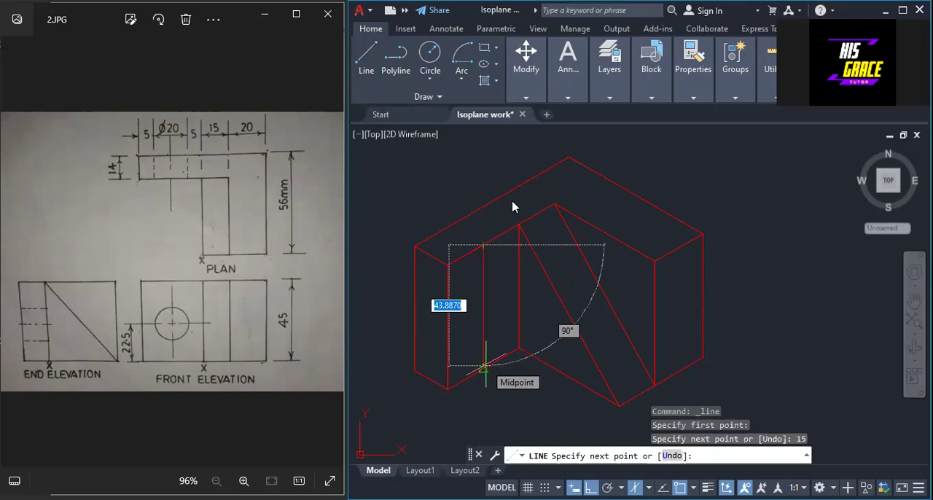
{"action": "type", "text": "45"}
{"action": "key", "text": "Return"}
{"action": "key", "text": "Return"}
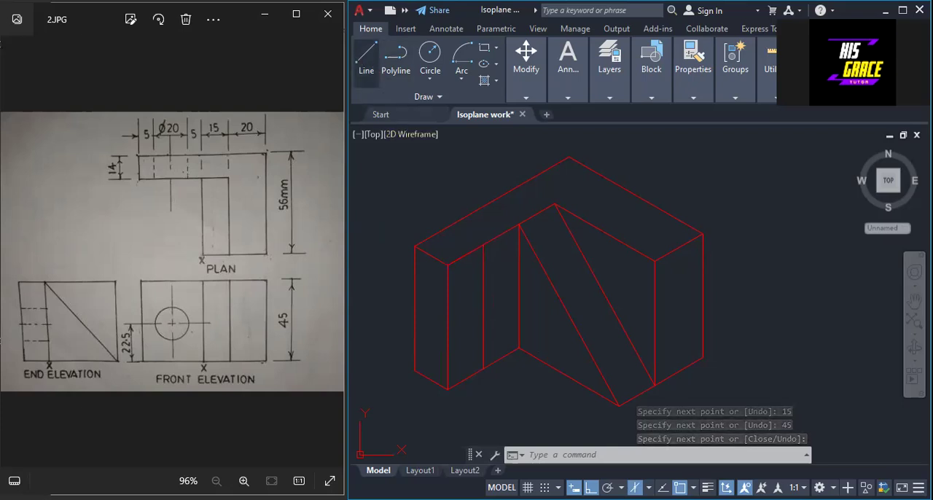
Draw a line 22.5 units down from the front face's outer top corner and across to the face's inner vertical edge.
{"action": "left_click", "coordinate": [366, 57]}
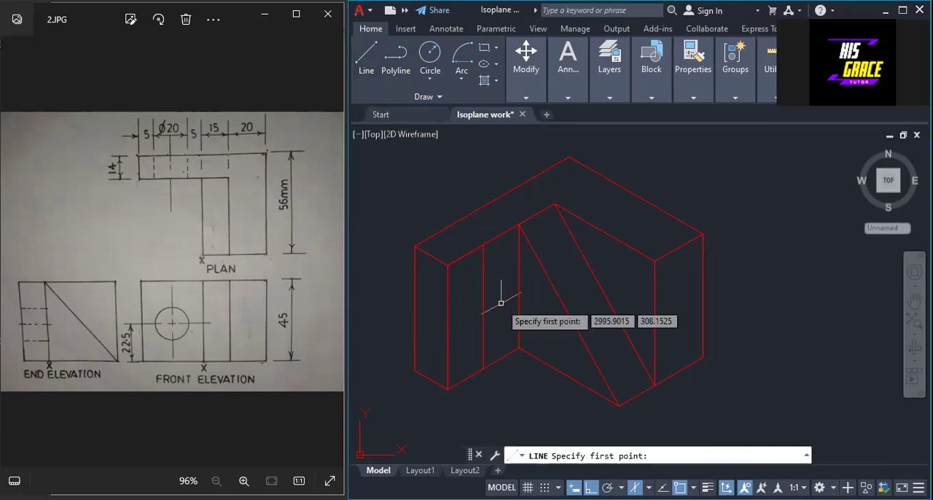
{"action": "key", "text": "Escape"}
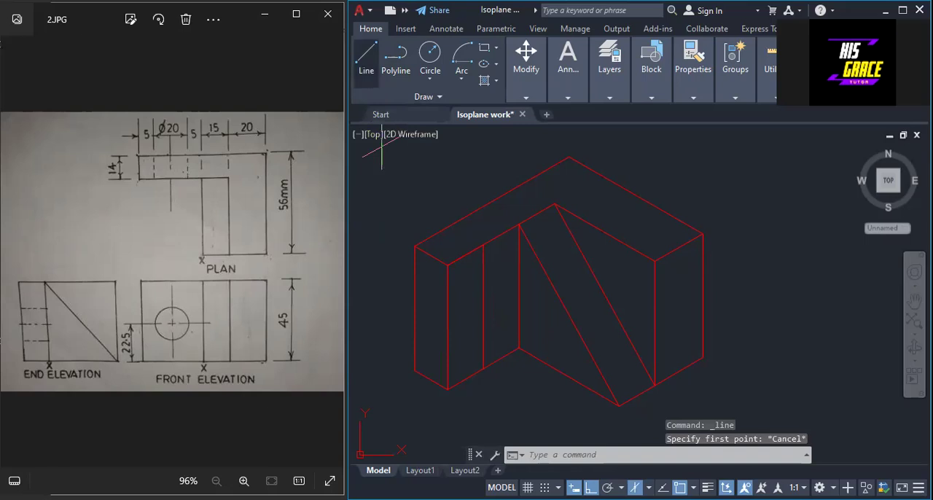
{"action": "key", "text": "Return"}
{"action": "left_click", "coordinate": [447, 265]}
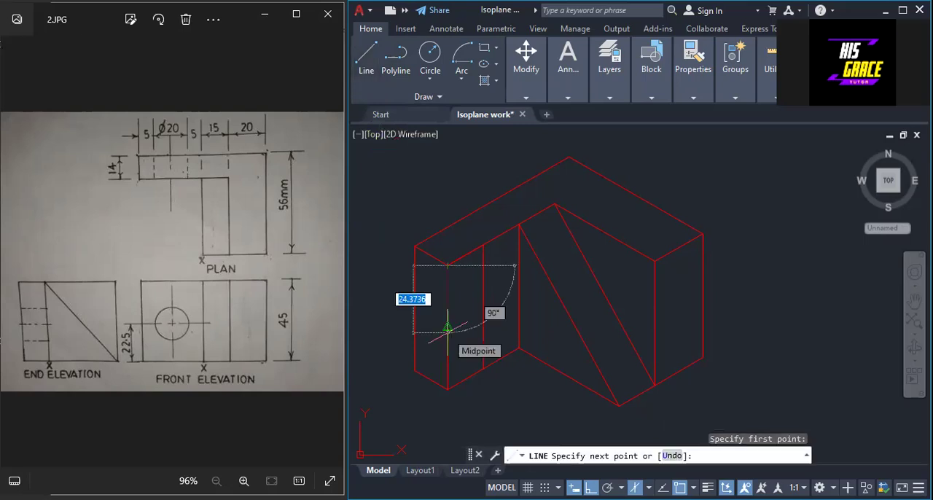
{"action": "type", "text": "22.5"}
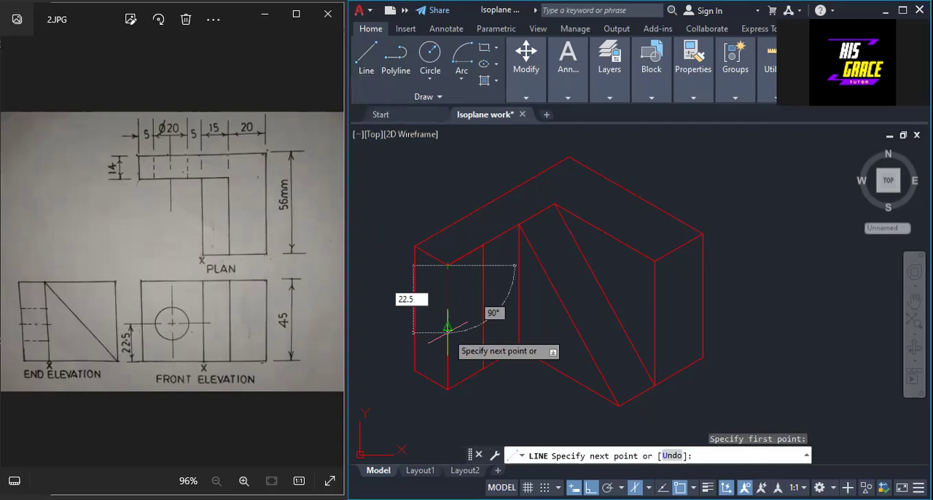
{"action": "key", "text": "Return"}
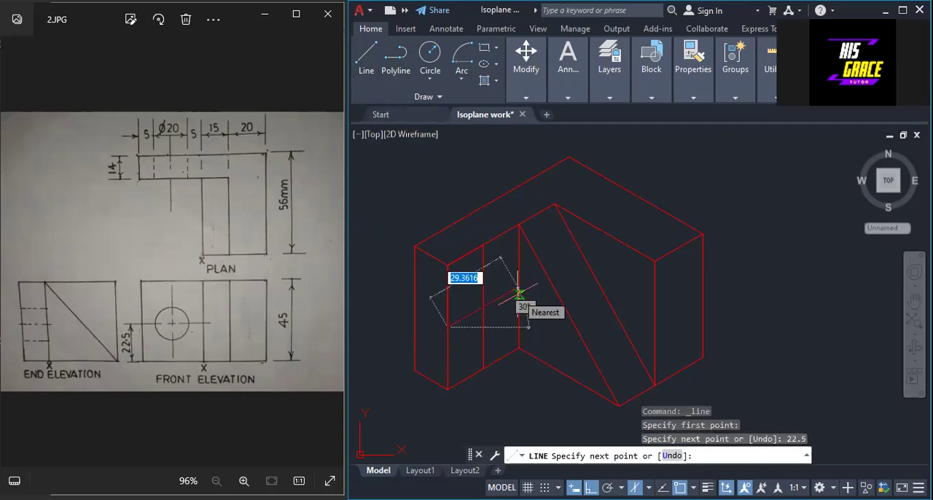
{"action": "left_click", "coordinate": [518, 293]}
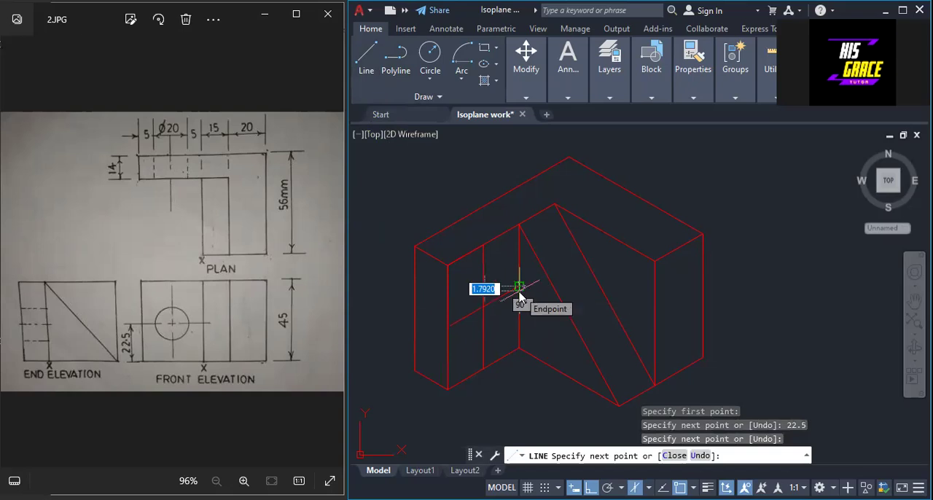
{"action": "right_click", "coordinate": [526, 302]}
{"action": "left_click", "coordinate": [552, 301]}
Draw 10 units up from the centre lines' intersection and continue into a 20-unit isometric square around it, closing with a 10-unit segment.
{"action": "scroll", "coordinate": [472, 300], "scroll_direction": "up", "scroll_amount": 2}
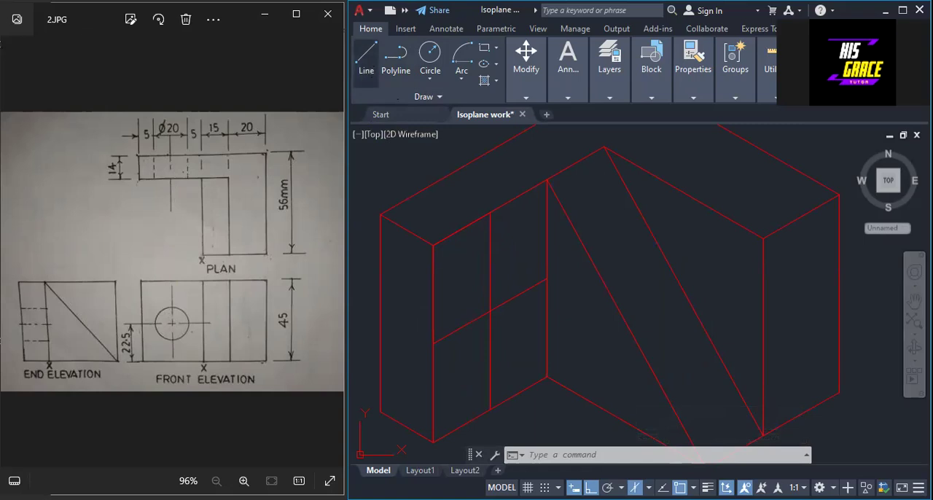
{"action": "left_click", "coordinate": [366, 58]}
{"action": "left_click", "coordinate": [490, 311]}
{"action": "type", "text": "10"}
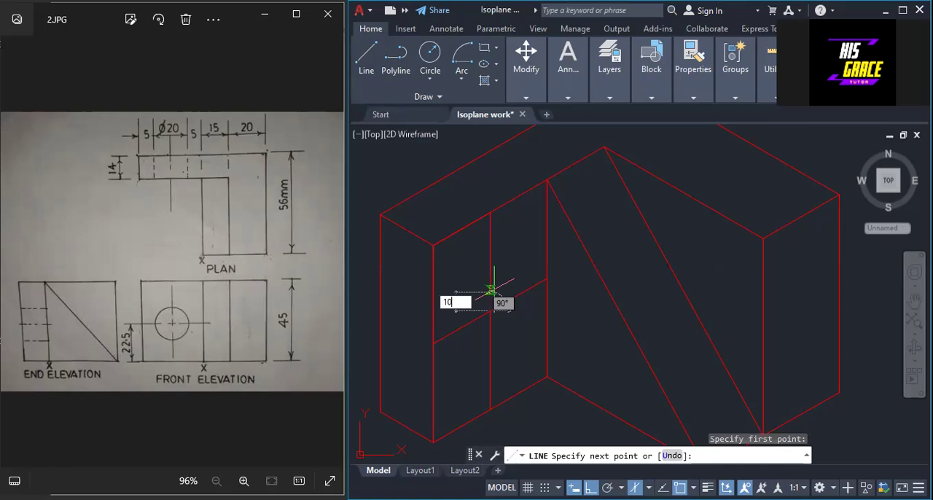
{"action": "key", "text": "Return"}
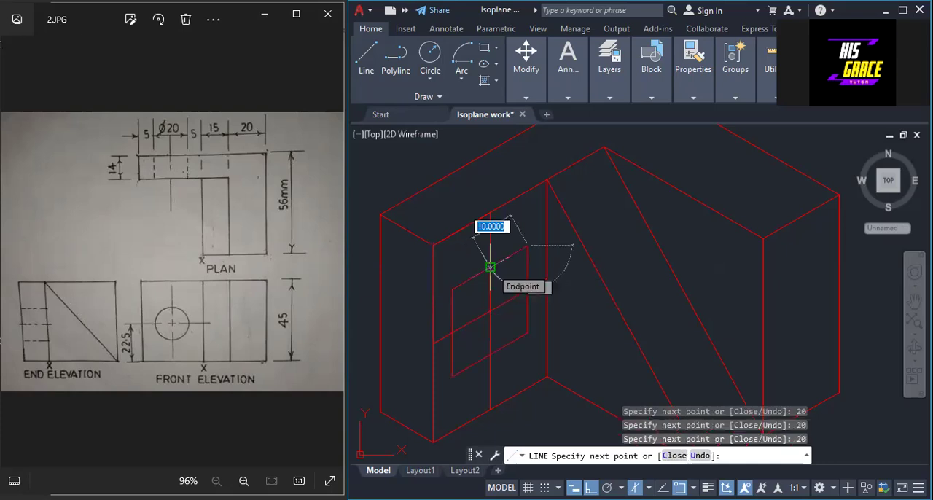
{"action": "type", "text": "1"}
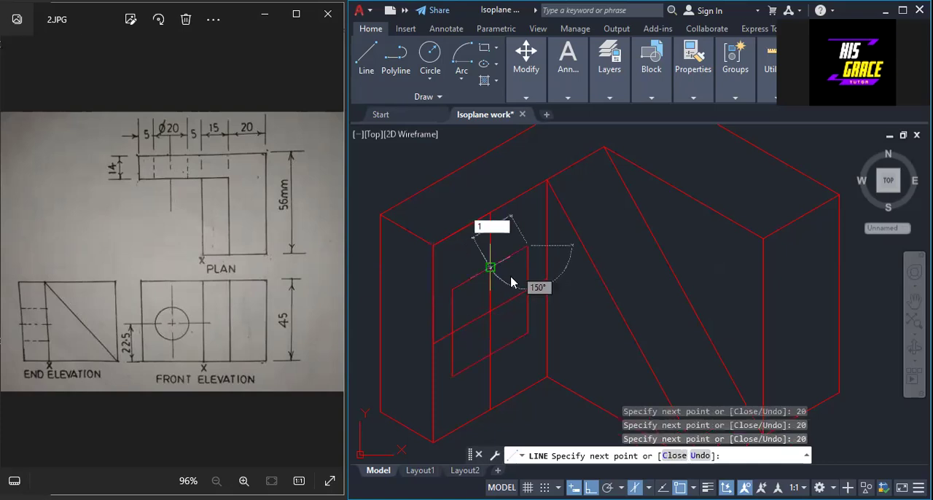
{"action": "type", "text": "0"}
{"action": "key", "text": "Return"}
{"action": "key", "text": "Return"}
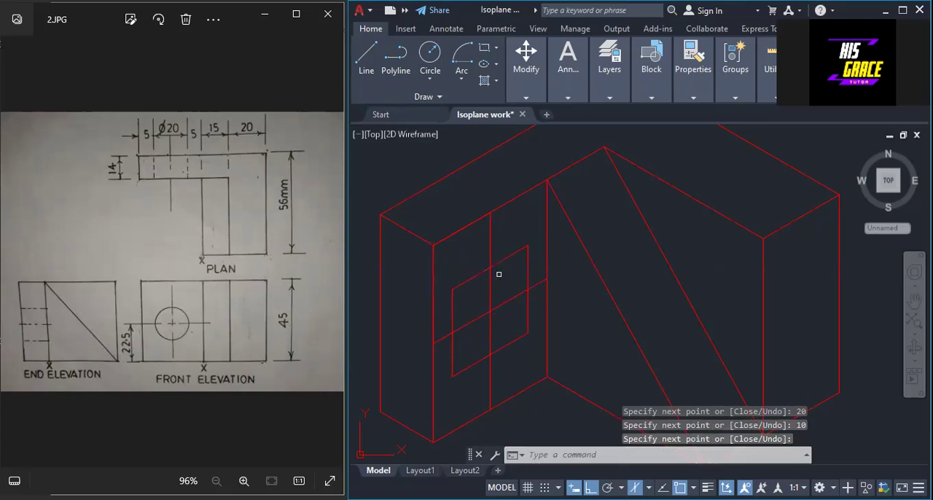
Erase the two centre lines and the leftover 10-unit vertical inside the isometric square.
{"action": "left_click", "coordinate": [481, 315]}
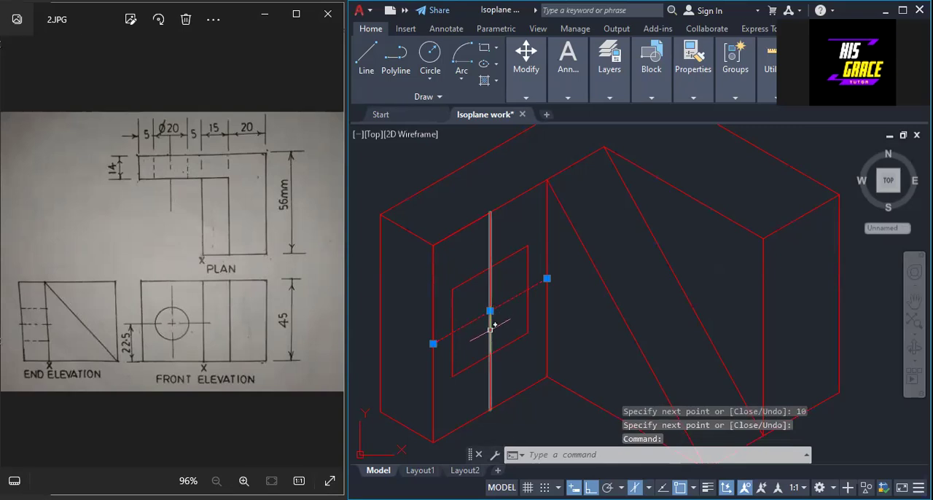
{"action": "left_click", "coordinate": [490, 330]}
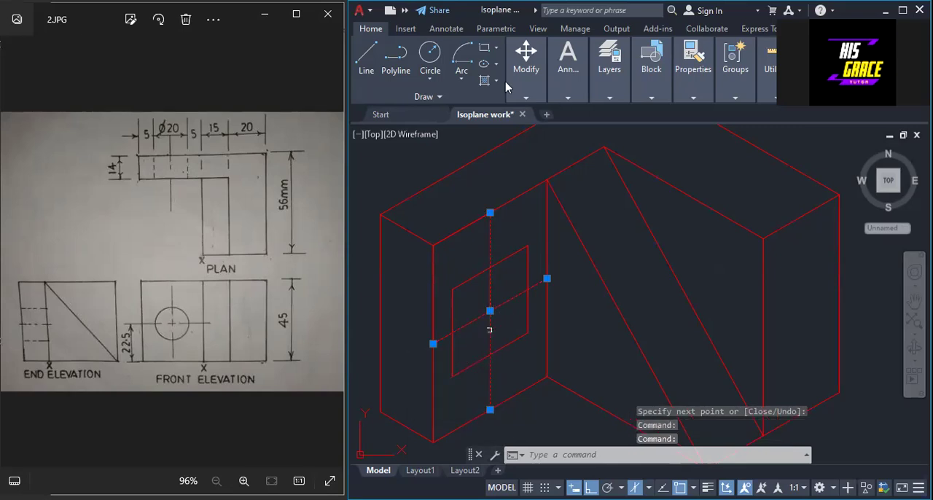
{"action": "left_click", "coordinate": [533, 108]}
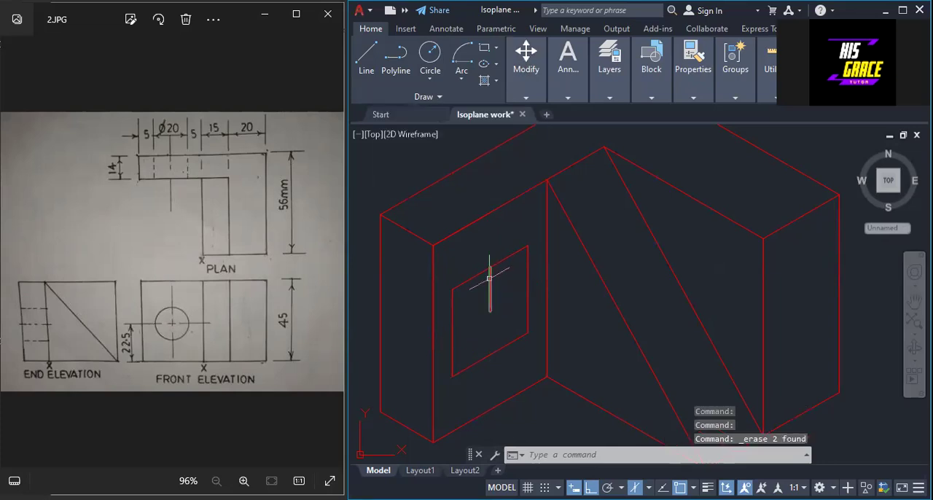
{"action": "left_click", "coordinate": [491, 280]}
{"action": "right_click", "coordinate": [512, 242]}
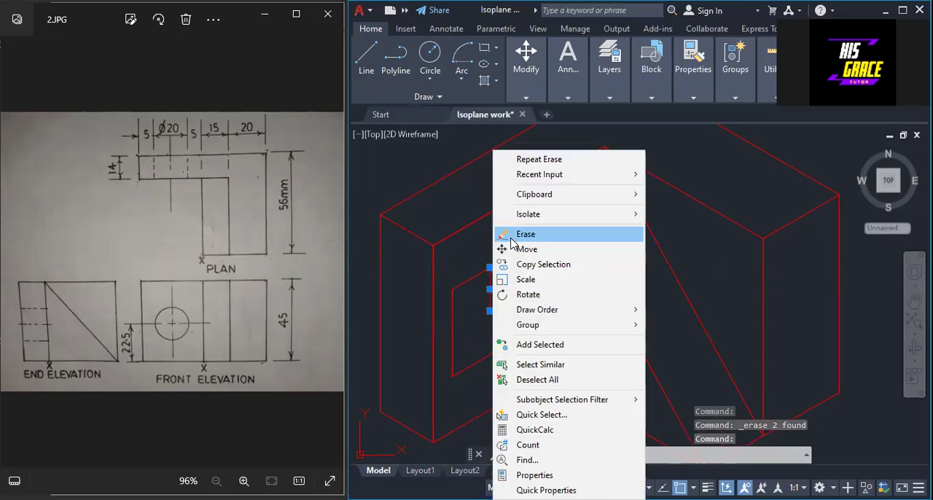
{"action": "left_click", "coordinate": [514, 235]}
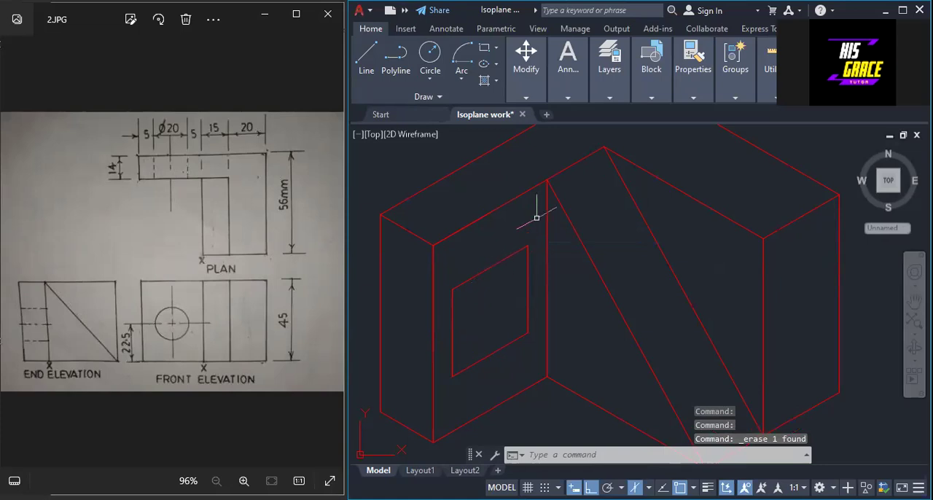
Draw a Center, Start, End arc about the square's lower right corner, from the top side's midpoint to the left side's midpoint.
{"action": "left_click", "coordinate": [461, 78]}
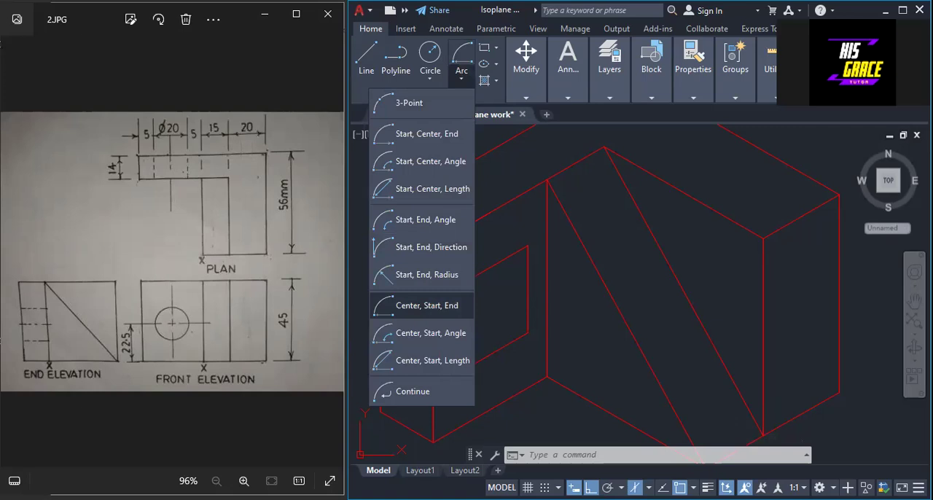
{"action": "right_click", "coordinate": [454, 328]}
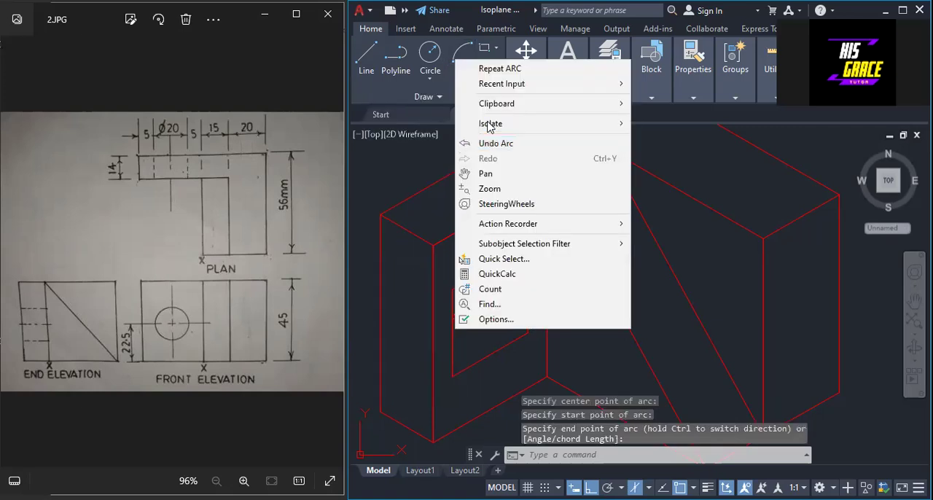
{"action": "left_click", "coordinate": [498, 71]}
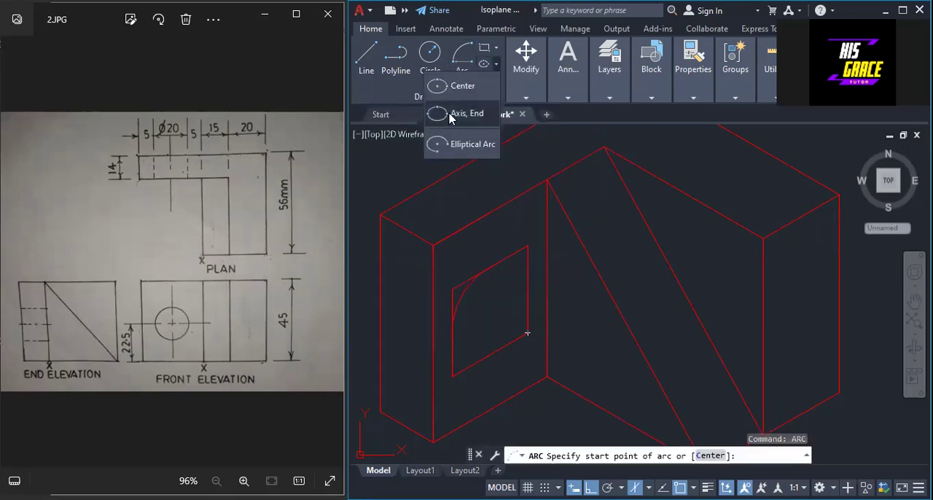
{"action": "left_click", "coordinate": [459, 64]}
{"action": "left_click", "coordinate": [459, 64]}
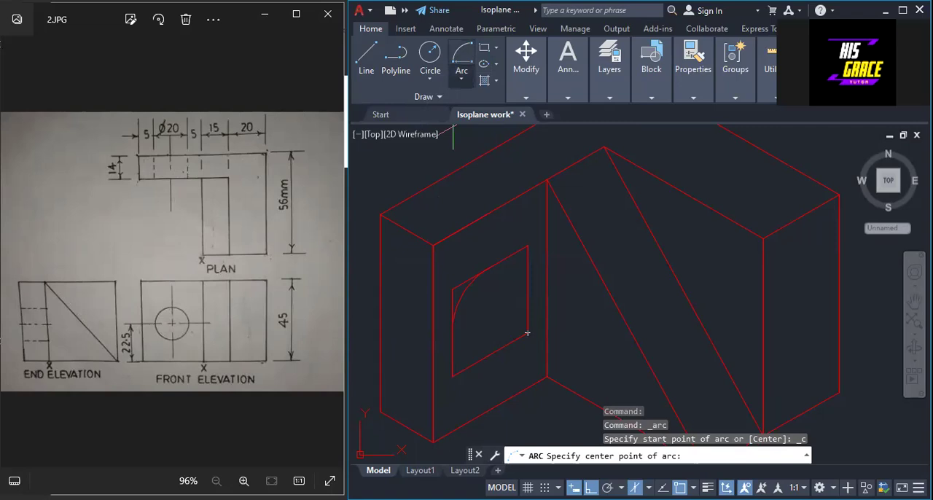
{"action": "left_click", "coordinate": [453, 290]}
{"action": "left_click", "coordinate": [527, 289]}
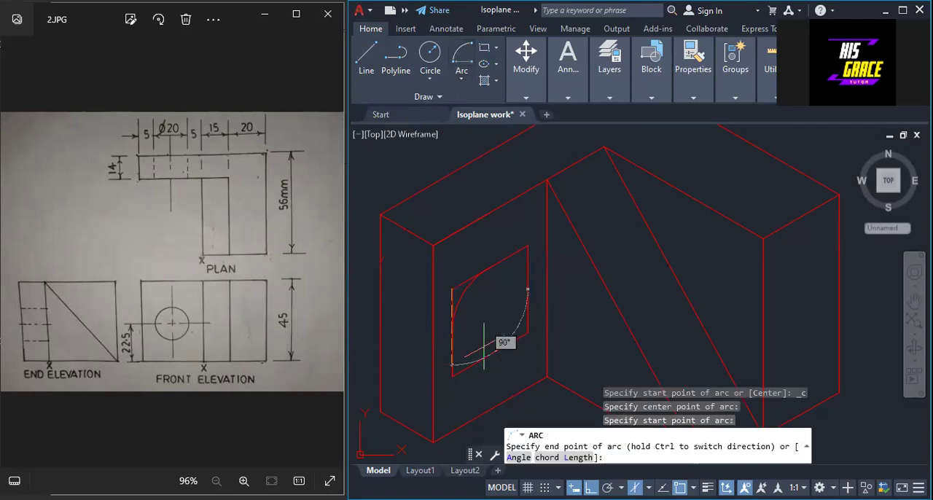
{"action": "scroll", "coordinate": [488, 313], "scroll_direction": "up", "scroll_amount": 2}
{"action": "key", "text": "Escape"}
Draw a Center, Start, End arc about the square's upper left corner, from the bottom side's midpoint to the right side's midpoint.
{"action": "left_click", "coordinate": [464, 61]}
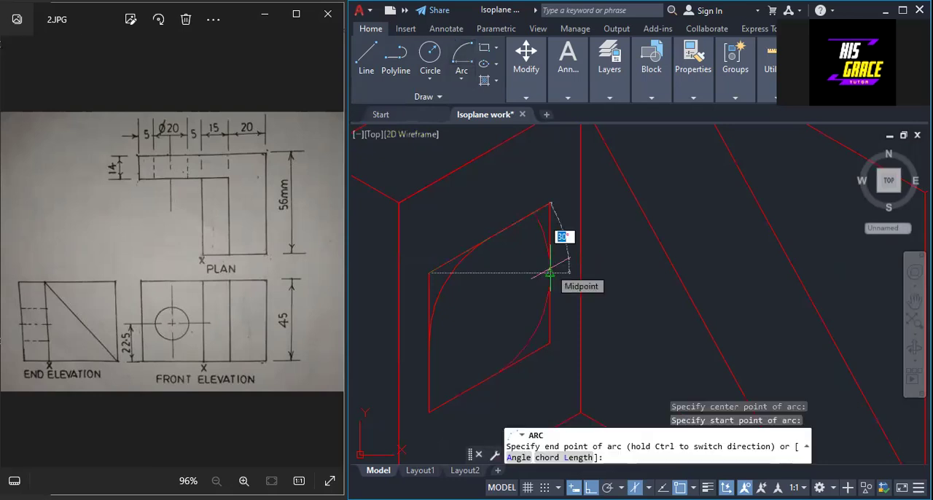
{"action": "left_click", "coordinate": [550, 273]}
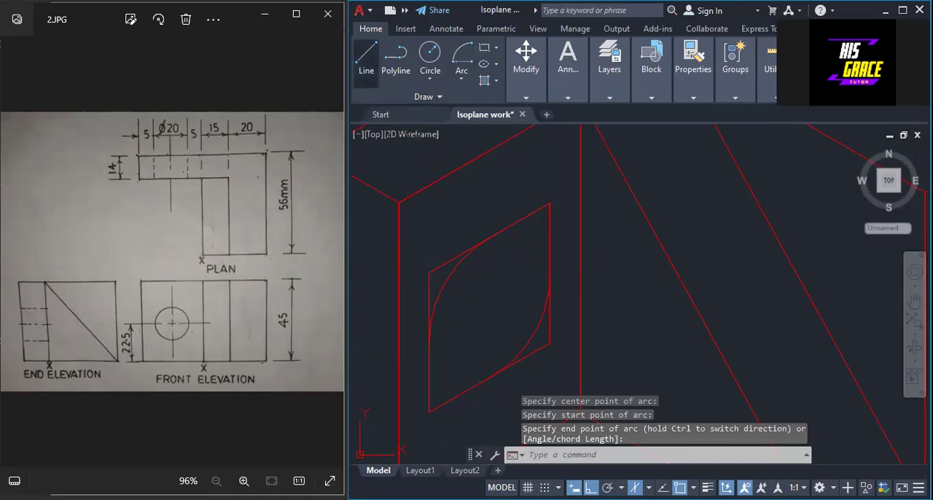
Draw construction lines from the isometric square's upper left and lower right corners to the midpoints of their opposite sides.
{"action": "left_click", "coordinate": [366, 62]}
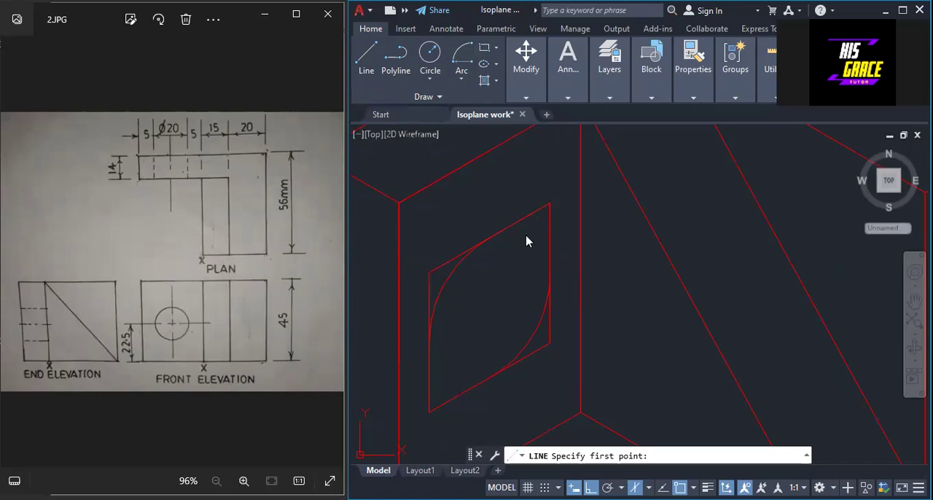
{"action": "right_click", "coordinate": [546, 237]}
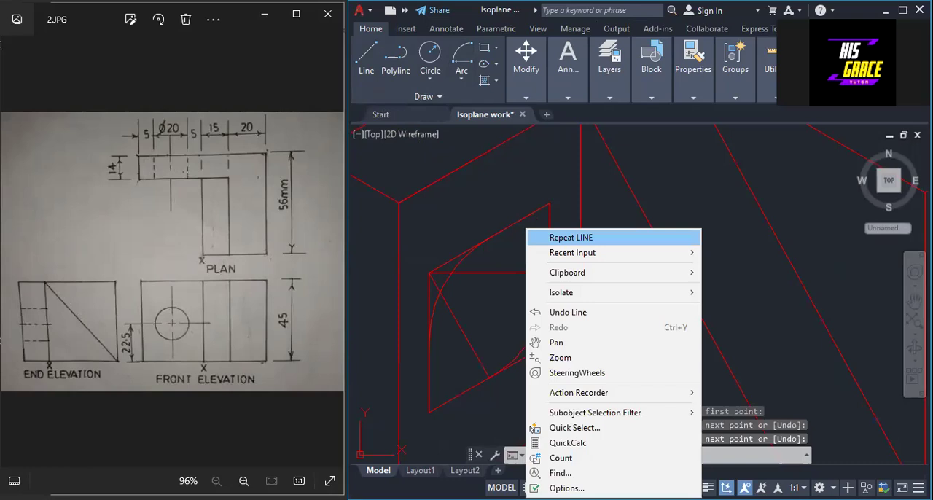
{"action": "right_click", "coordinate": [489, 237]}
{"action": "left_click", "coordinate": [507, 246]}
{"action": "left_click", "coordinate": [521, 246]}
{"action": "right_click", "coordinate": [511, 248]}
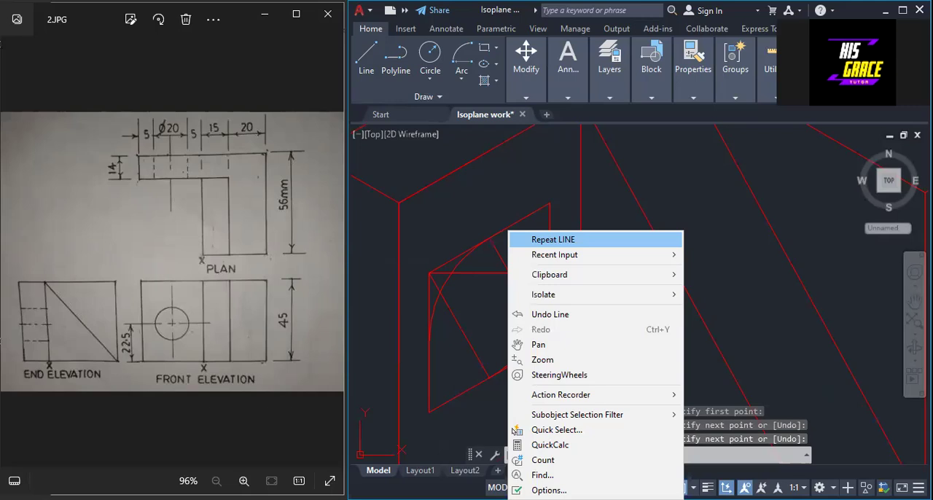
{"action": "left_click", "coordinate": [488, 194]}
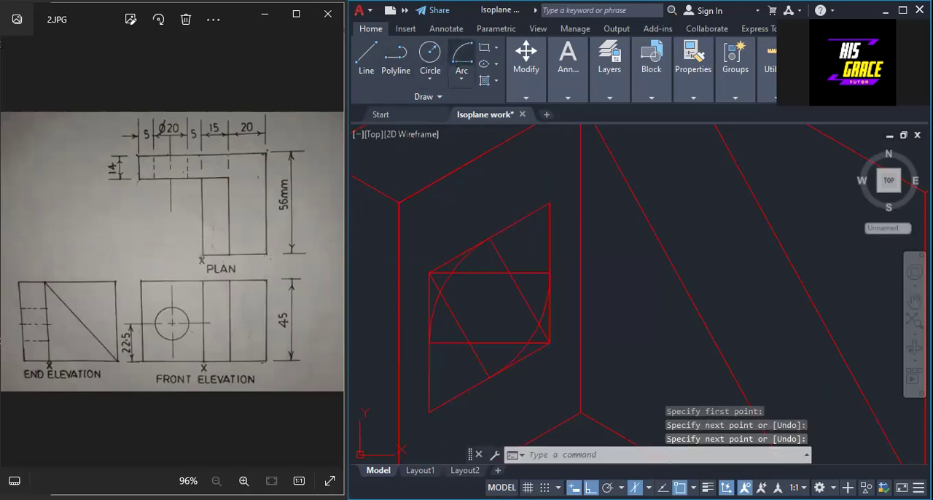
Draw a Center, Start, End arc about the construction lines' upper intersection, joining the midpoints of the square's right and top sides.
{"action": "left_click", "coordinate": [461, 57]}
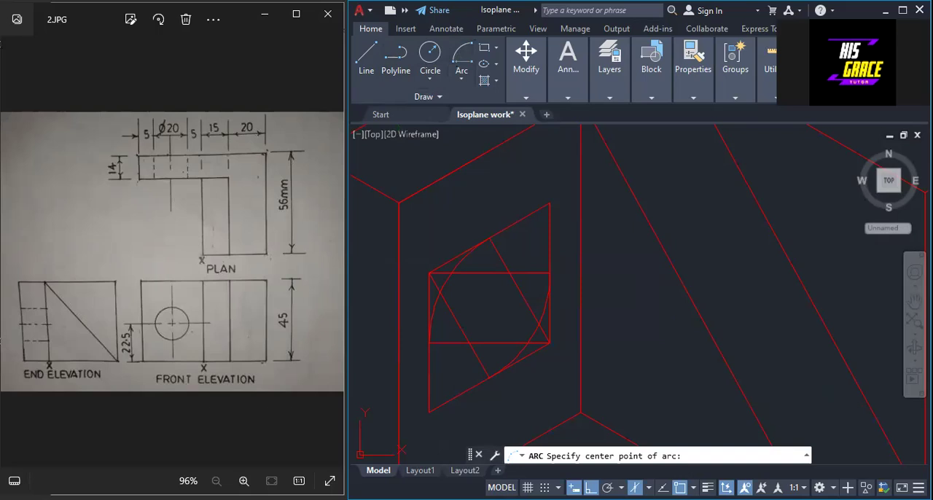
{"action": "key", "text": "Escape"}
{"action": "right_click", "coordinate": [543, 119]}
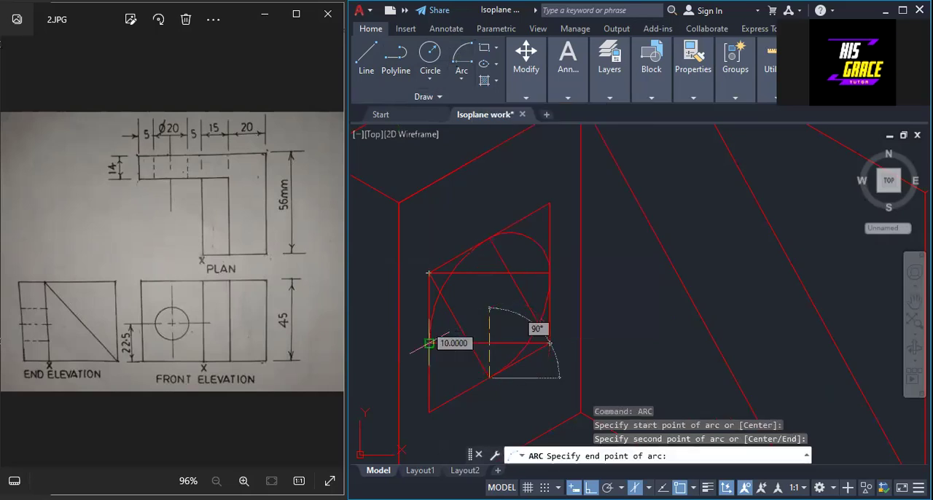
{"action": "key", "text": "Escape"}
{"action": "scroll", "coordinate": [471, 341], "scroll_direction": "up", "scroll_amount": 2}
{"action": "middle_click_drag", "start_coordinate": [496, 298], "coordinate": [582, 235]}
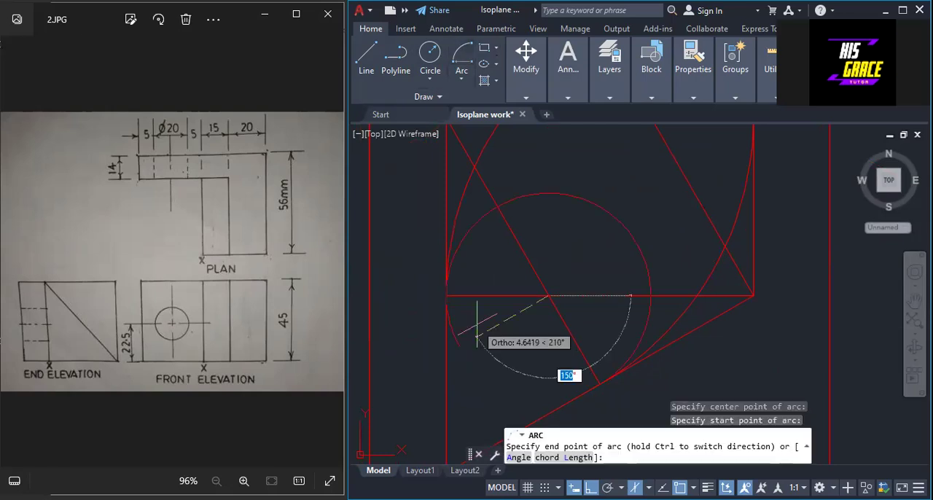
{"action": "key", "text": "Escape"}
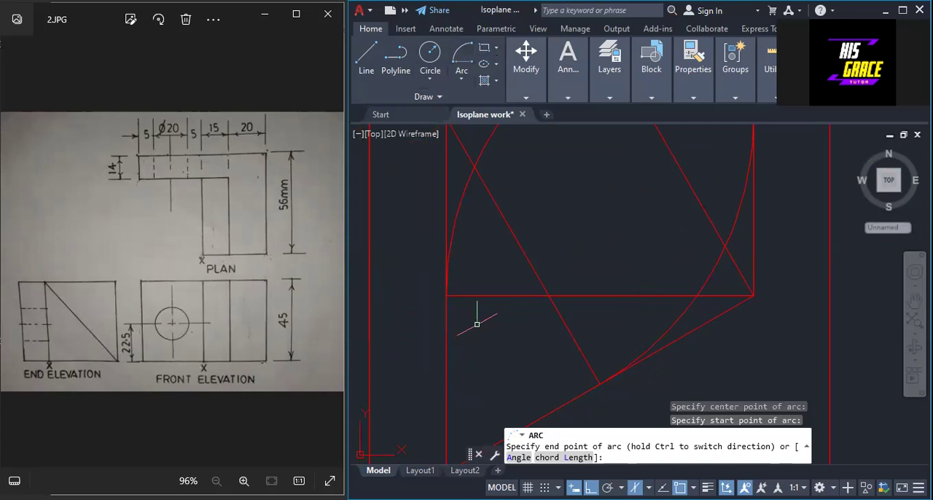
{"action": "right_click", "coordinate": [477, 323]}
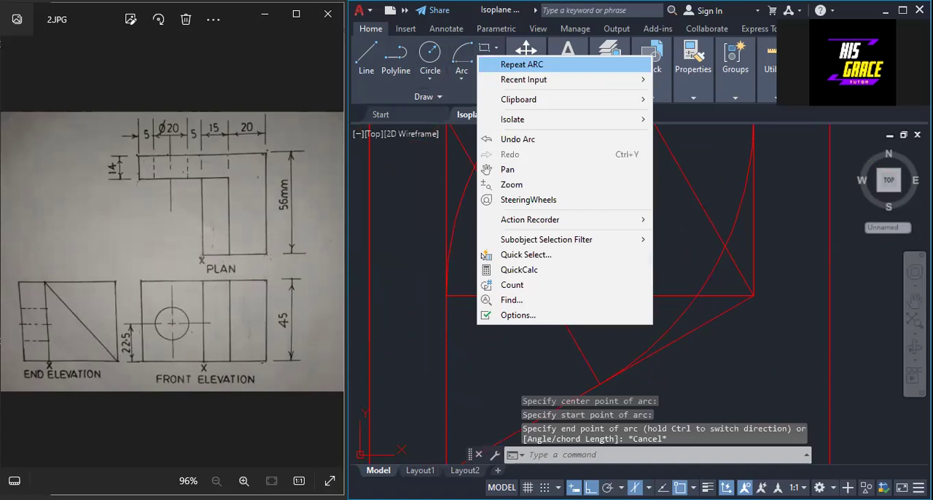
{"action": "left_click", "coordinate": [521, 64]}
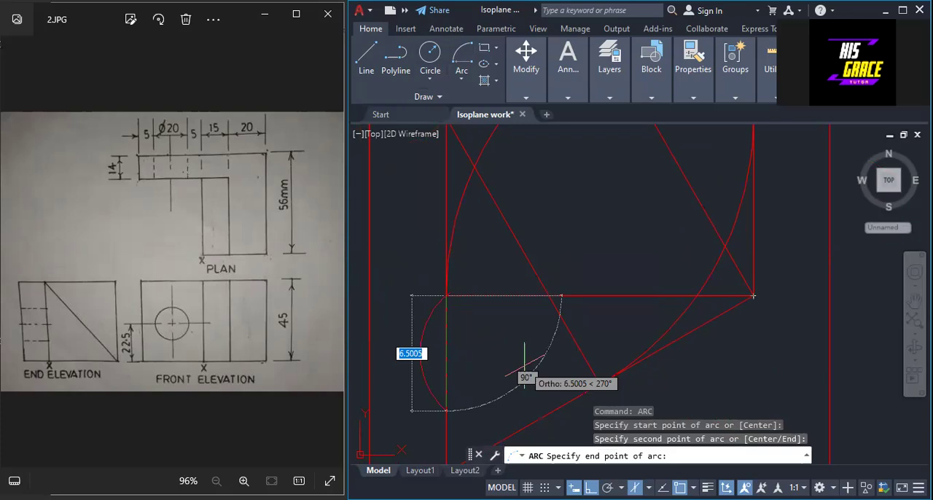
{"action": "key", "text": "Escape"}
{"action": "right_click", "coordinate": [603, 233]}
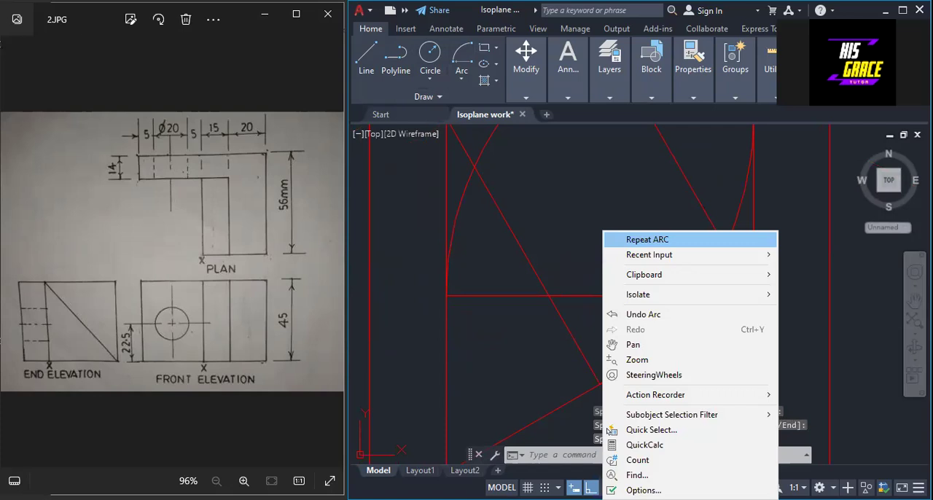
{"action": "key", "text": "Escape"}
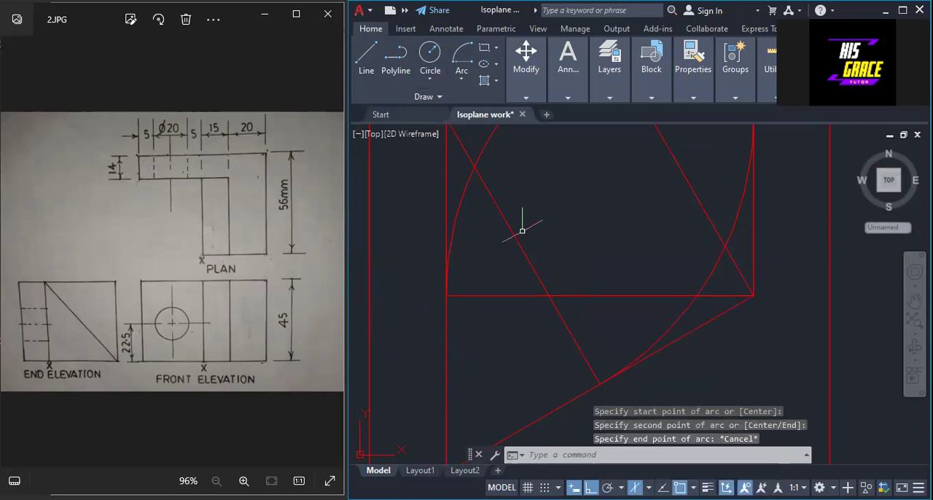
{"action": "right_click", "coordinate": [561, 185]}
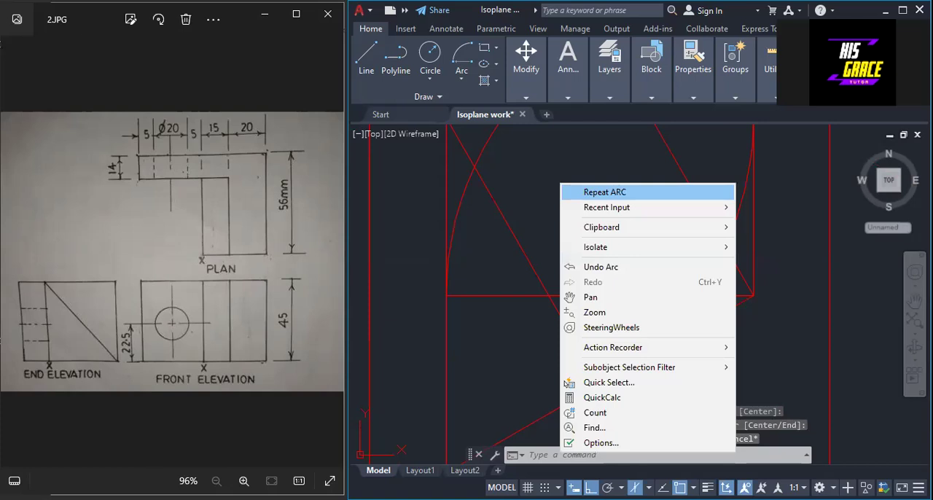
{"action": "left_click", "coordinate": [583, 193]}
Draw a Center, Start, End arc about the construction lines' lower intersection, from the left side's midpoint to the bottom side's midpoint.
{"action": "scroll", "coordinate": [558, 259], "scroll_direction": "up", "scroll_amount": 5}
{"action": "middle_click_drag", "start_coordinate": [557, 258], "coordinate": [631, 153]}
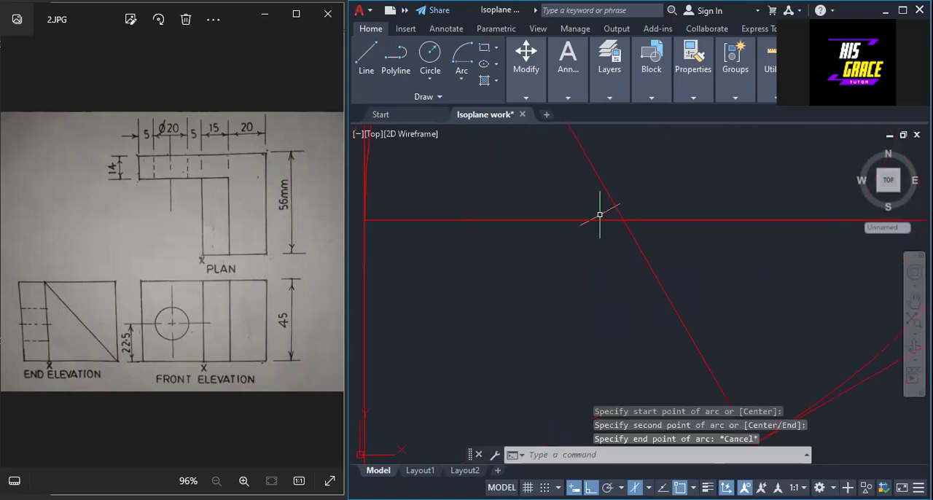
{"action": "right_click", "coordinate": [631, 190]}
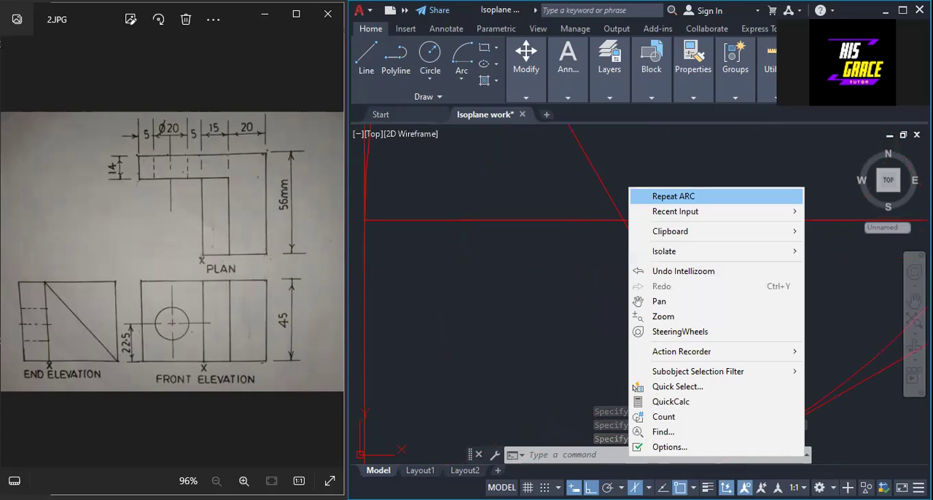
{"action": "key", "text": "Escape"}
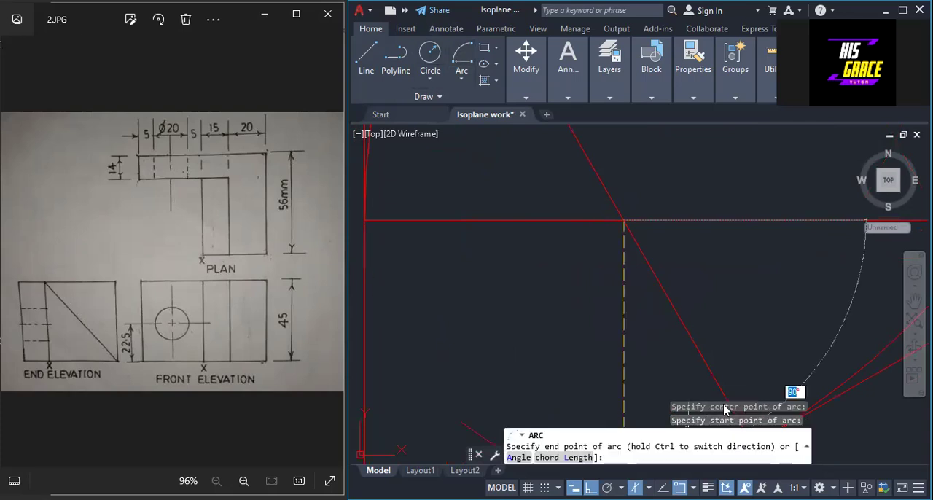
{"action": "scroll", "coordinate": [726, 412], "scroll_direction": "down", "scroll_amount": 2}
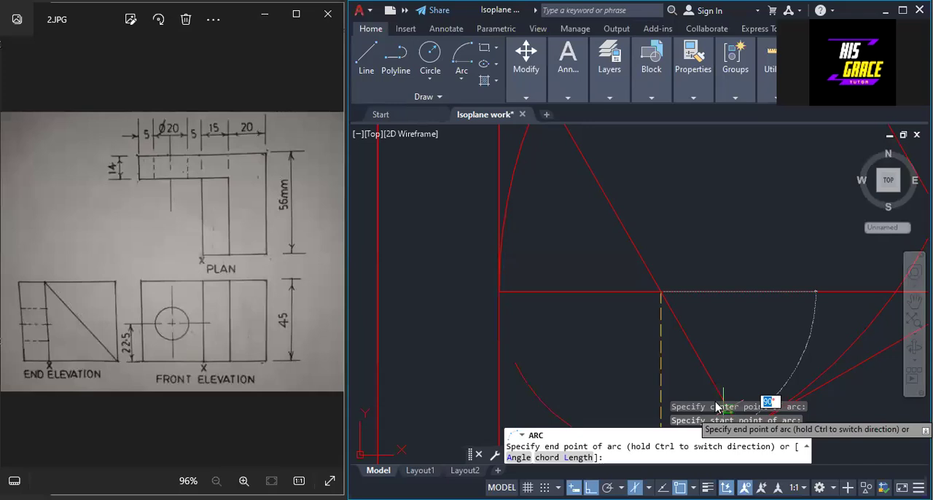
{"action": "left_click", "coordinate": [723, 411]}
{"action": "scroll", "coordinate": [720, 397], "scroll_direction": "down", "scroll_amount": 6}
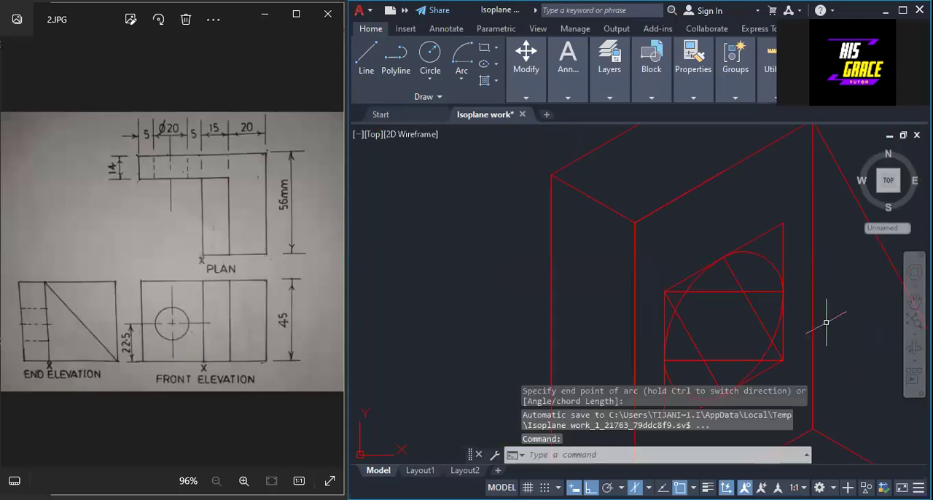
Erase the four construction lines and all sides of the isometric square, keeping only the four arcs of the hole.
{"action": "middle_click_drag", "start_coordinate": [835, 321], "coordinate": [665, 246]}
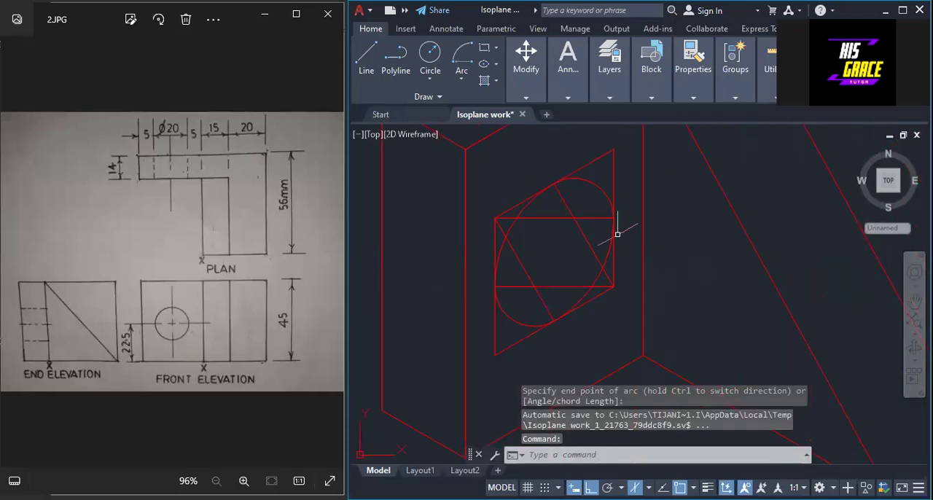
{"action": "left_click", "coordinate": [576, 194]}
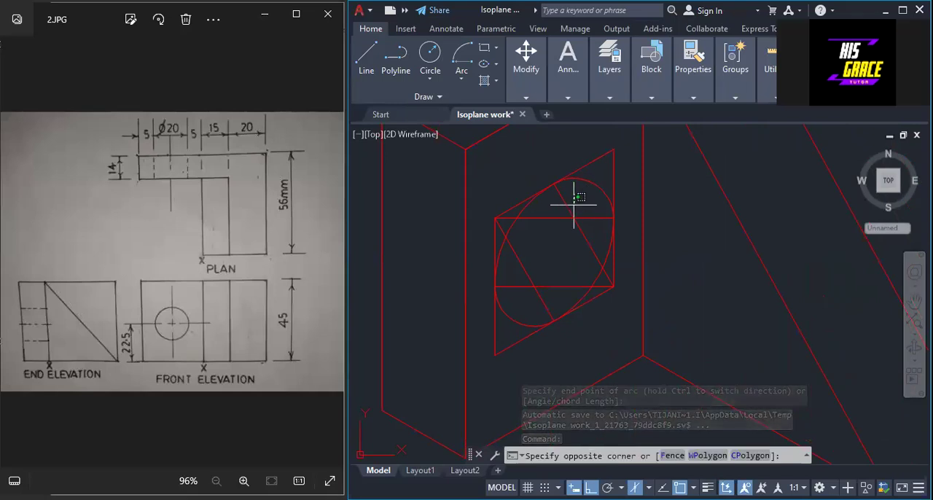
{"action": "mouse_move", "coordinate": [574, 204]}
{"action": "left_mouse_down"}
{"action": "mouse_move", "coordinate": [533, 319]}
{"action": "mouse_move", "coordinate": [527, 306]}
{"action": "left_mouse_up"}
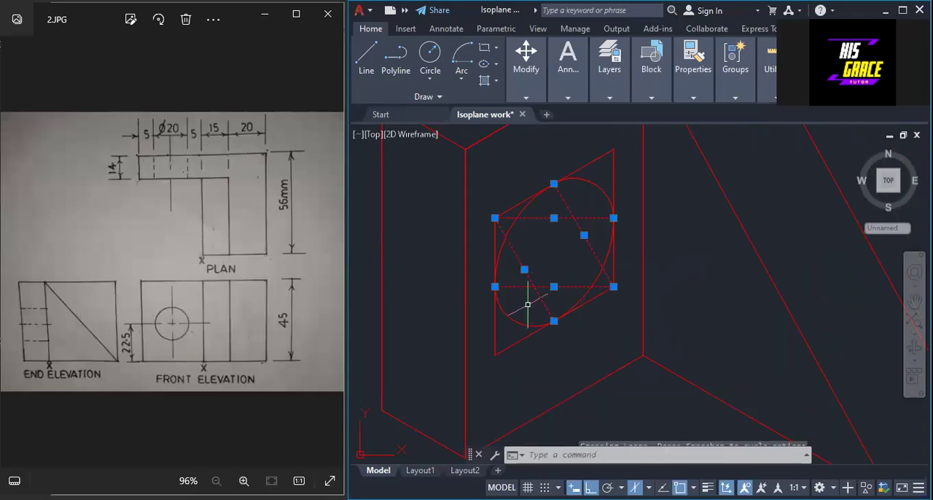
{"action": "left_click", "coordinate": [594, 160]}
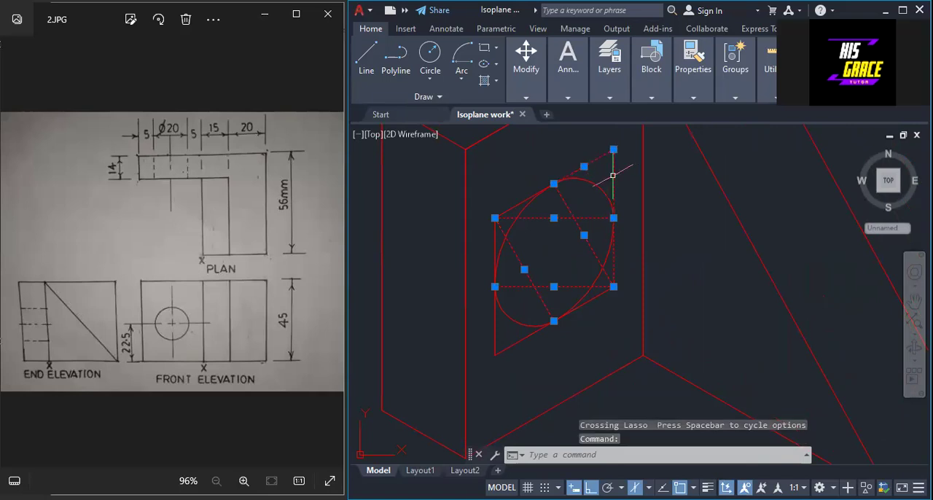
{"action": "left_click", "coordinate": [516, 200]}
{"action": "left_click", "coordinate": [517, 201]}
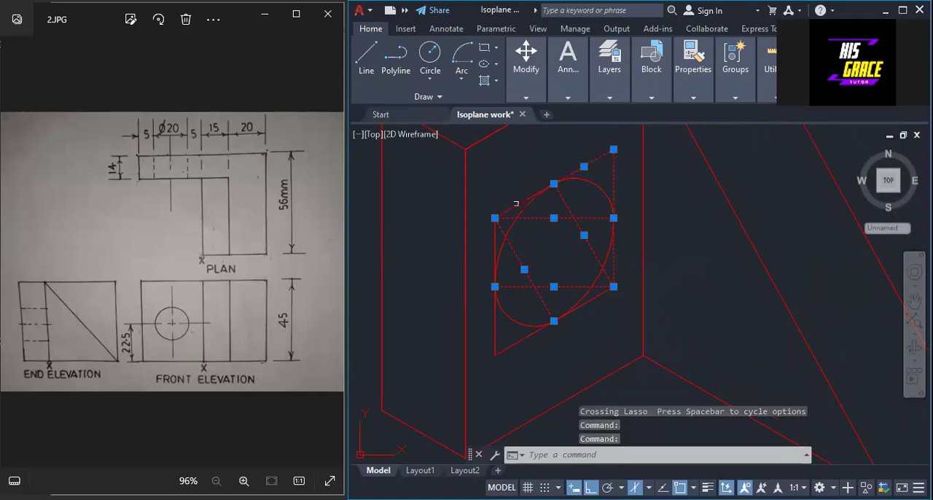
{"action": "left_click", "coordinate": [496, 242]}
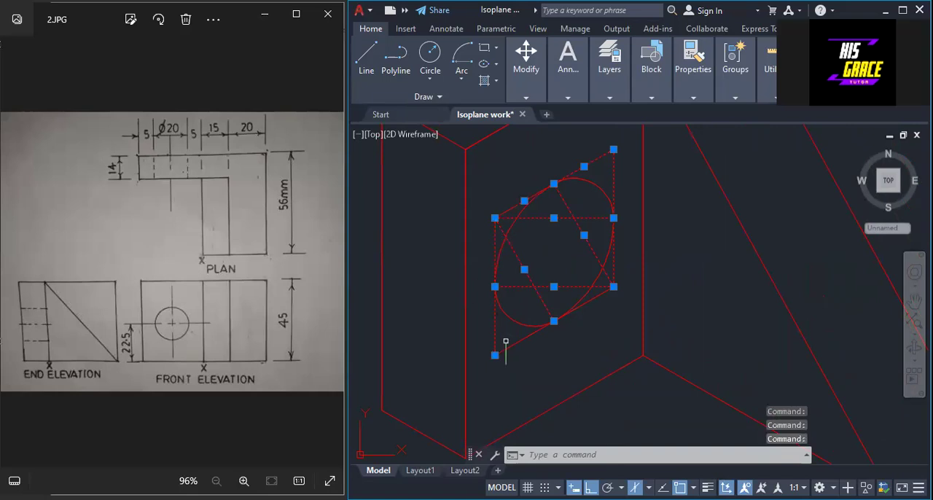
{"action": "left_click", "coordinate": [508, 344]}
{"action": "key", "text": "Delete"}
{"action": "double_click", "coordinate": [581, 211]}
Join the four arcs of the hole into a single polyline.
{"action": "scroll", "coordinate": [581, 210], "scroll_direction": "down", "scroll_amount": 4}
{"action": "scroll", "coordinate": [843, 273], "scroll_direction": "up", "scroll_amount": 2}
{"action": "scroll", "coordinate": [836, 273], "scroll_direction": "down", "scroll_amount": 2}
{"action": "middle_click_drag", "start_coordinate": [820, 271], "coordinate": [759, 314]}
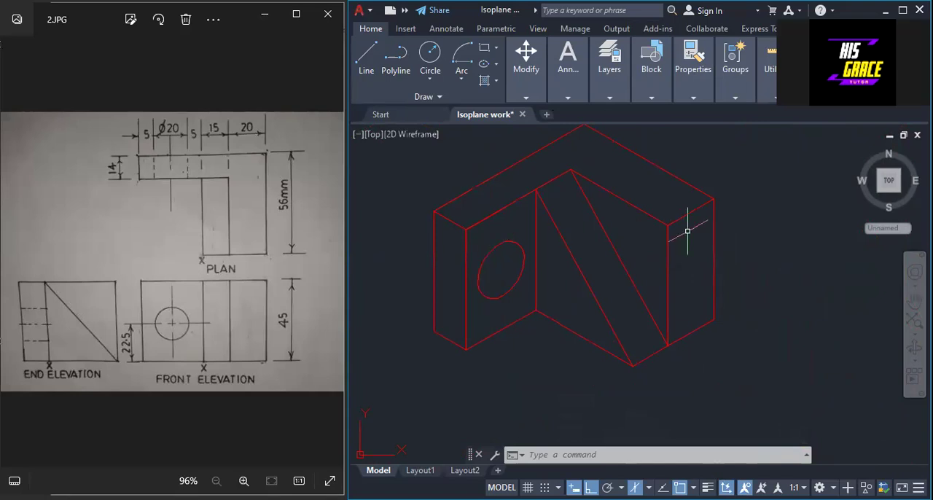
{"action": "type", "text": "jio"}
{"action": "key", "text": "BackSpace"}
{"action": "key", "text": "BackSpace"}
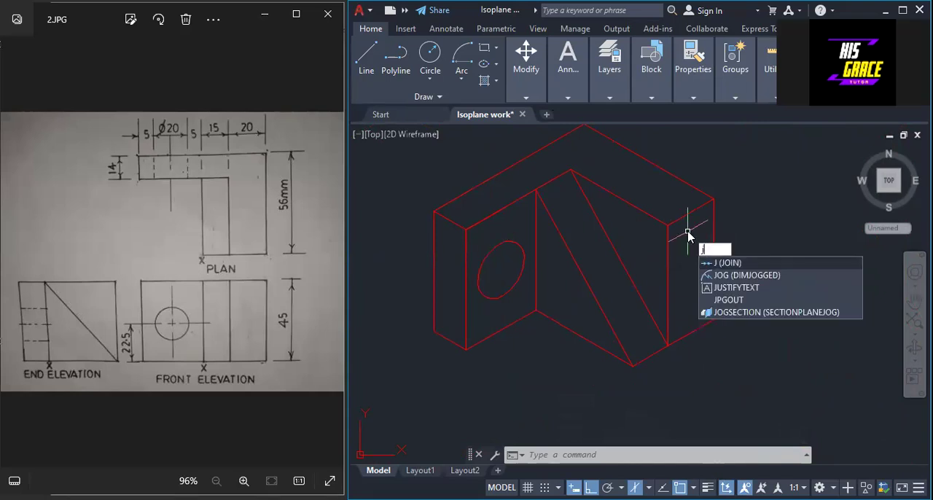
{"action": "type", "text": "oi"}
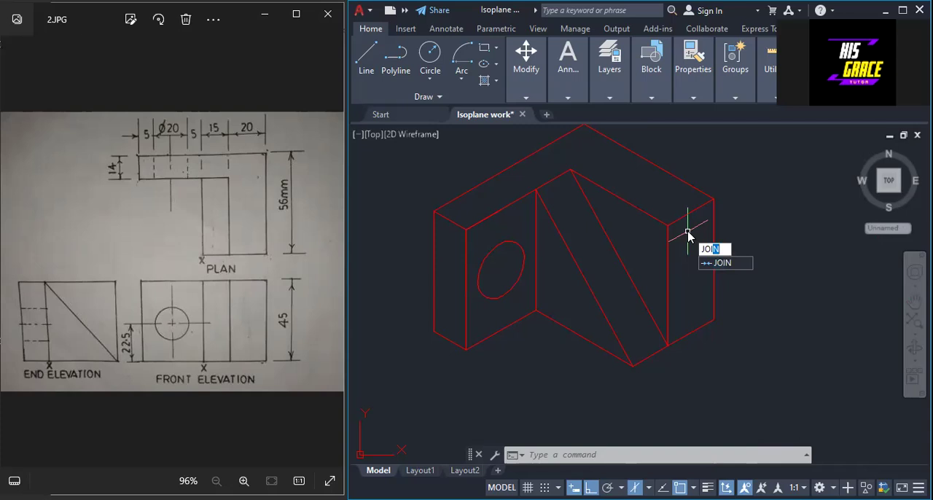
{"action": "key", "text": "Return"}
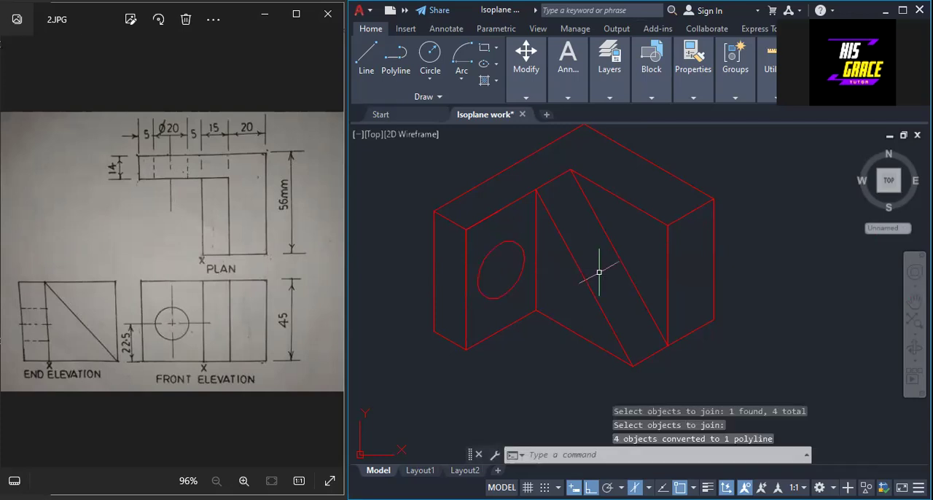
{"action": "middle_click_drag", "start_coordinate": [774, 254], "coordinate": [770, 281]}
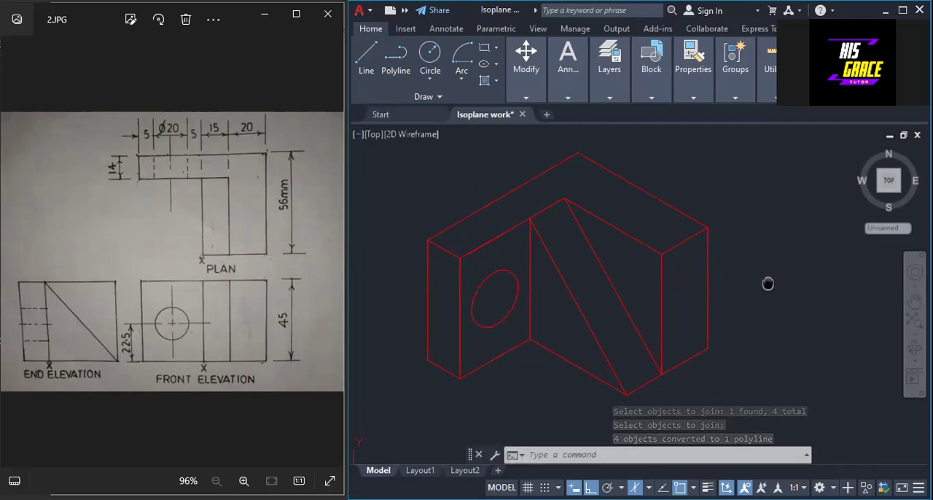